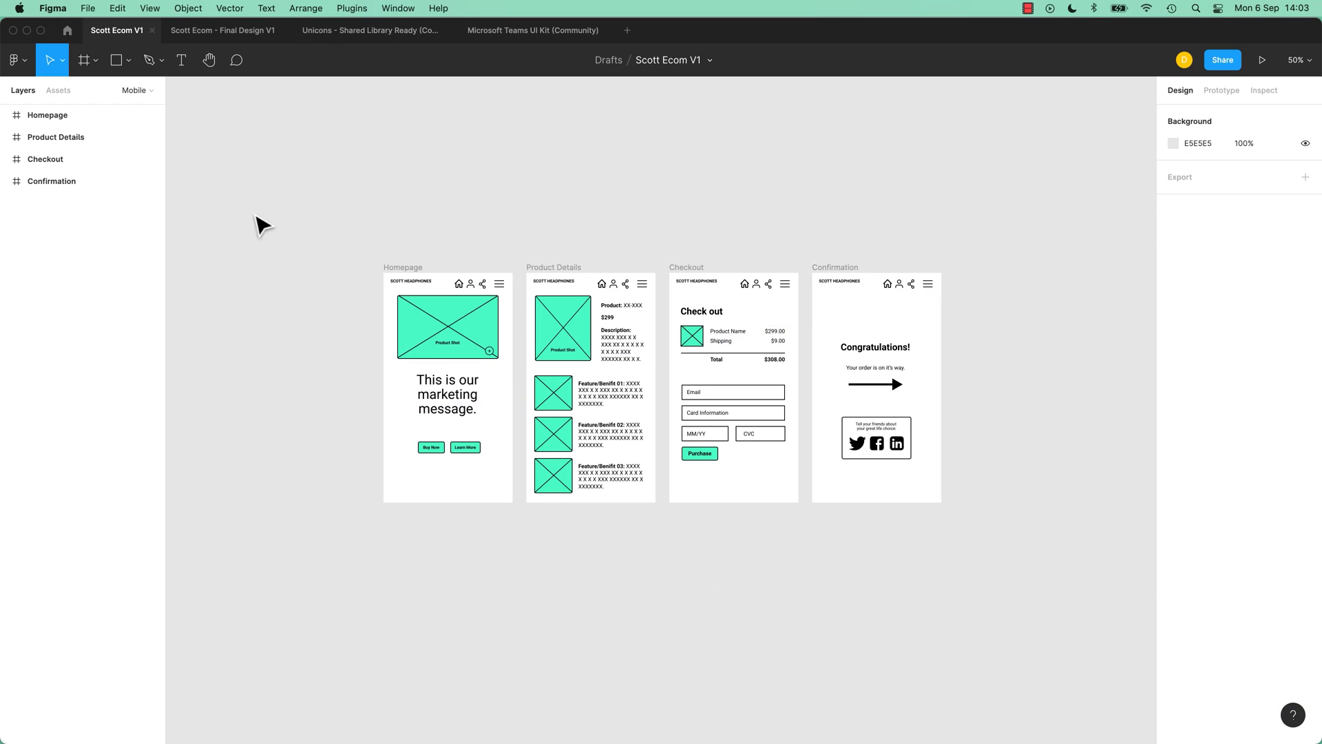
Go to the Brief & Taskflow page and select the persona brief and task flow diagram.
left_click(145, 91)
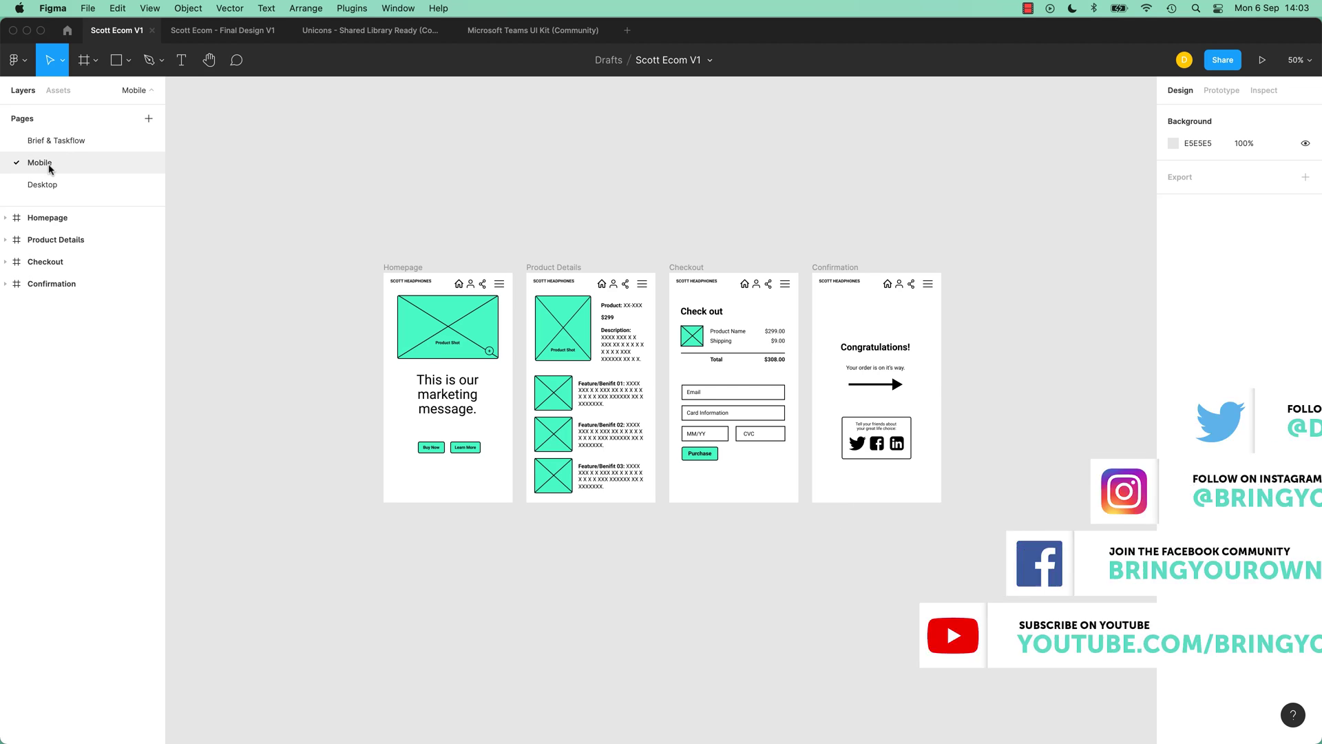
left_click(43, 185)
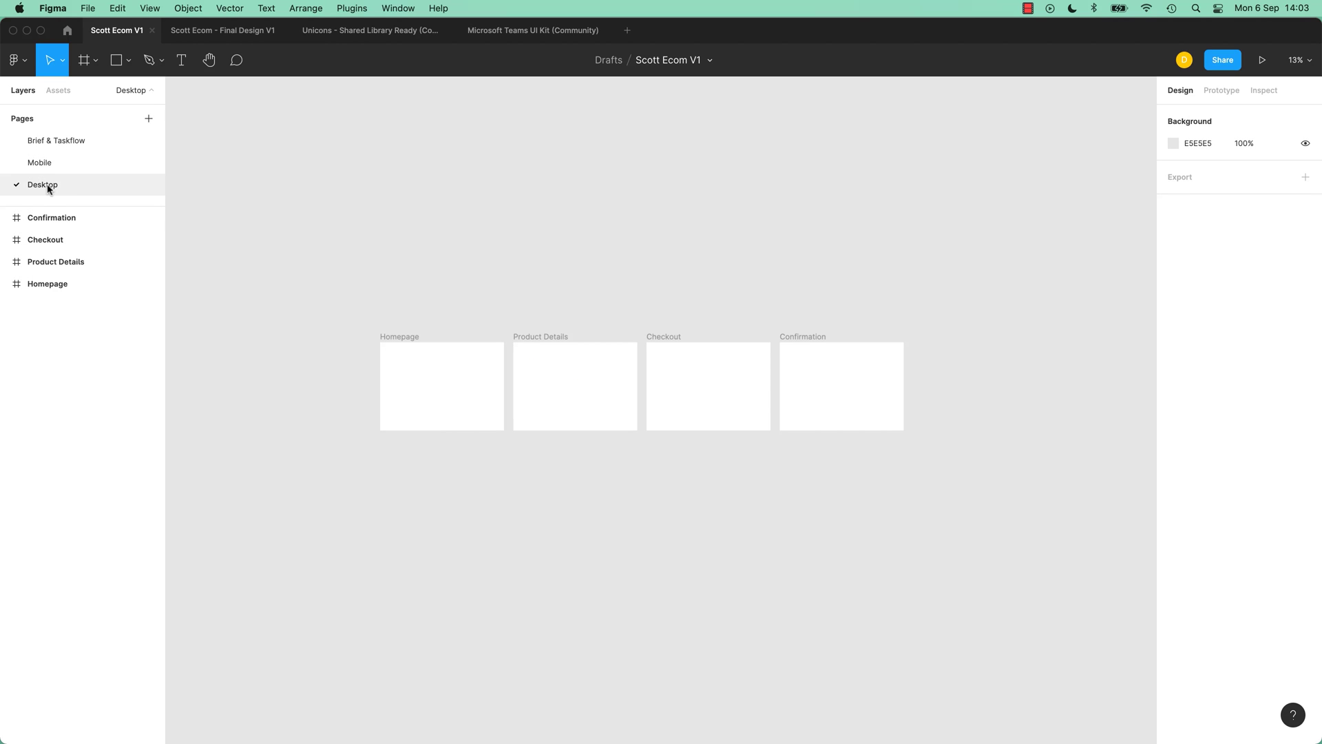
left_click(33, 143)
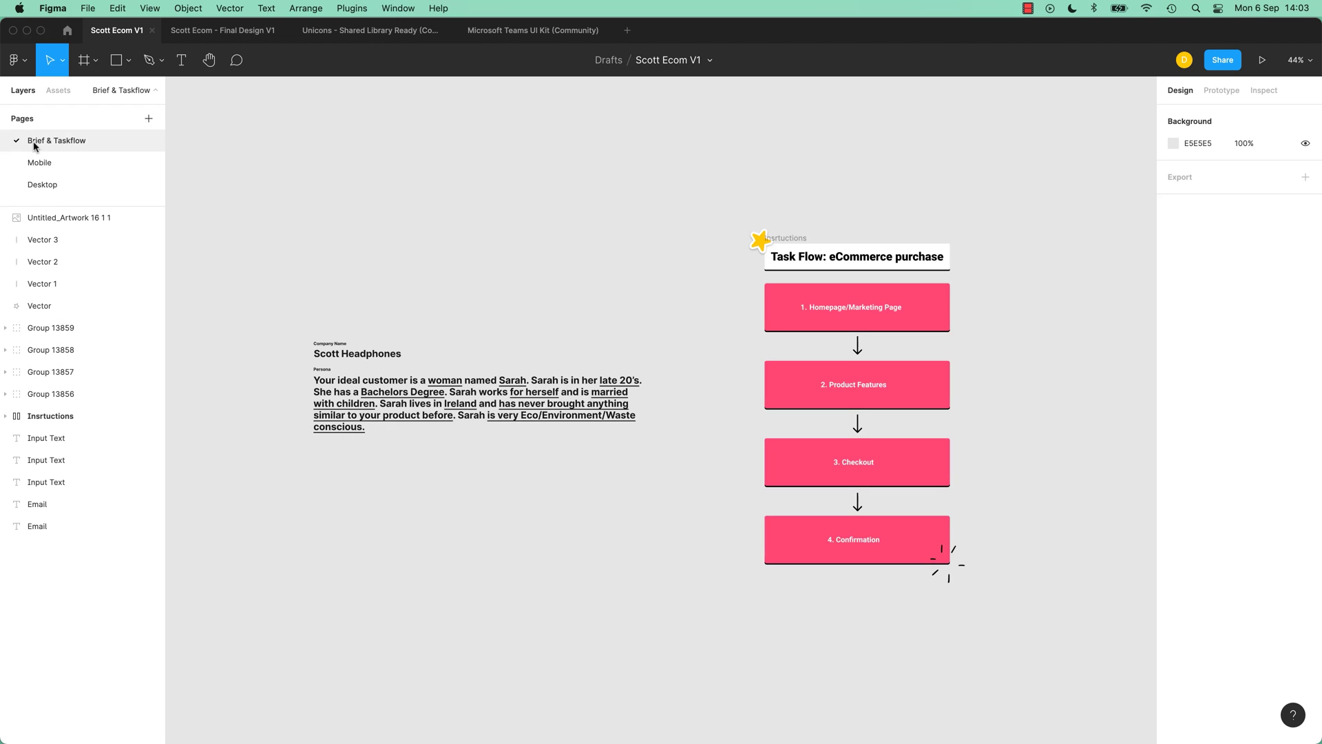
left_click_drag(203, 221, 675, 513)
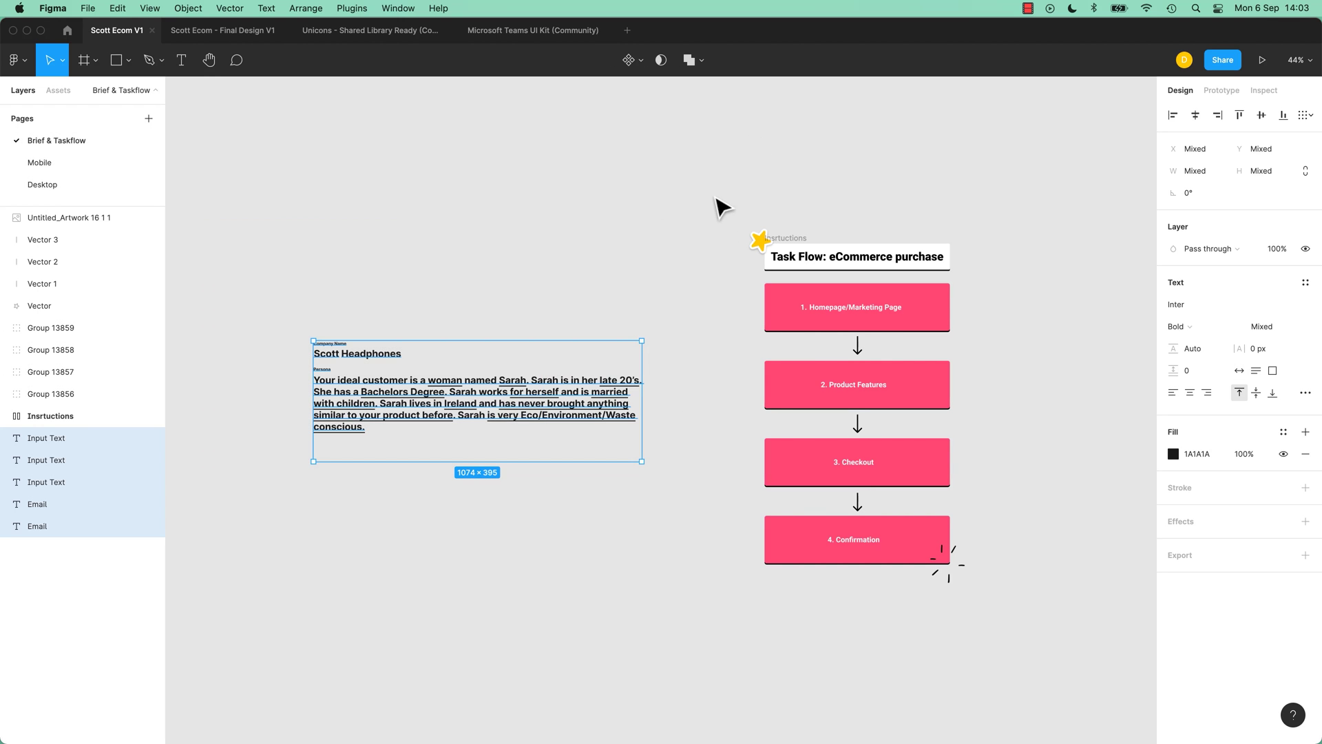
left_click_drag(716, 206, 1150, 737)
left_click(900, 556)
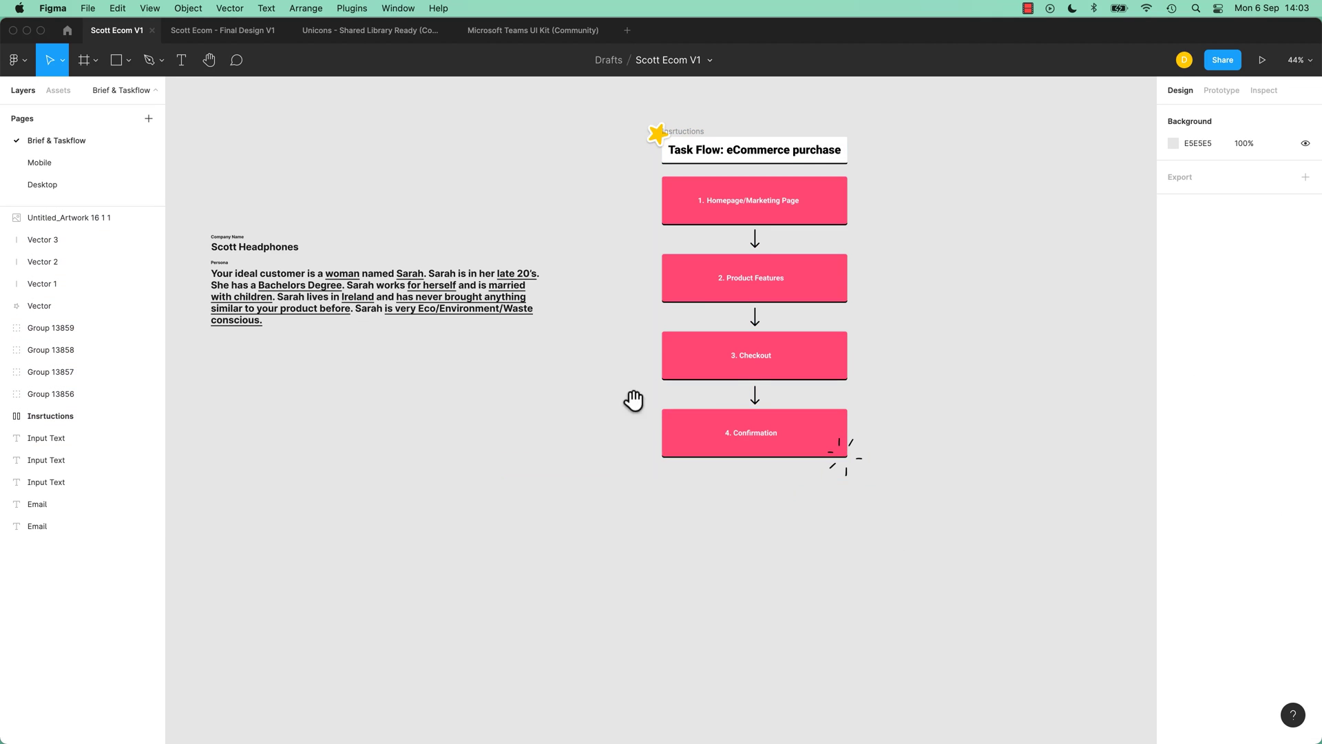
left_click_drag(608, 386, 685, 502)
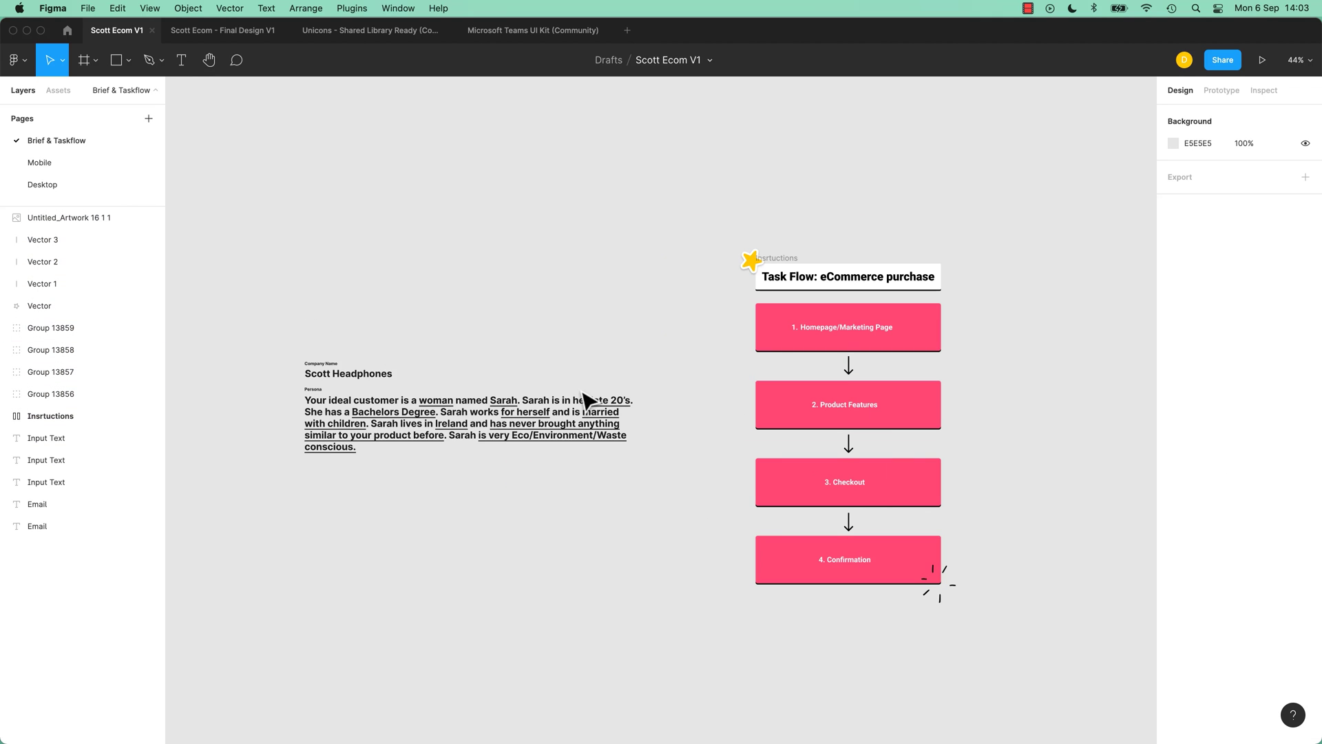
Look at the Mobile and Desktop pages, then return to Brief & Taskflow.
left_click(42, 164)
left_click(43, 184)
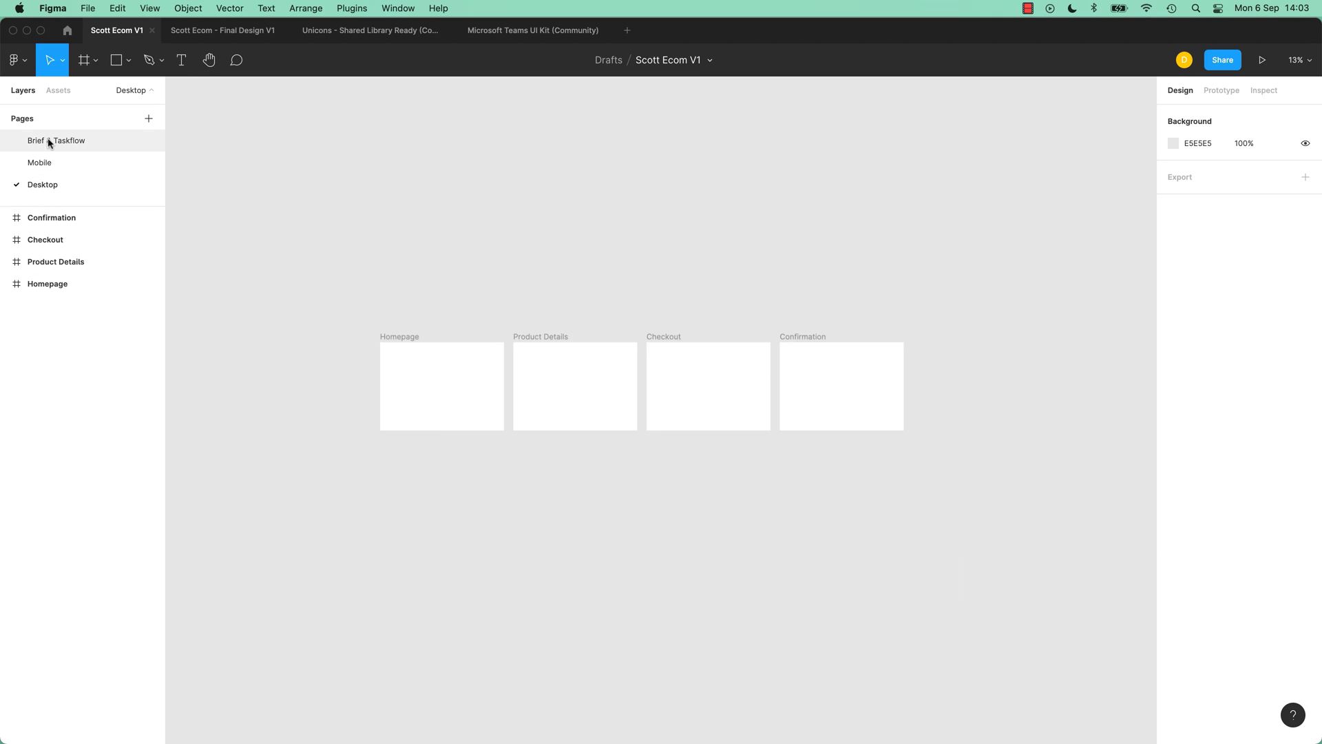
left_click(47, 140)
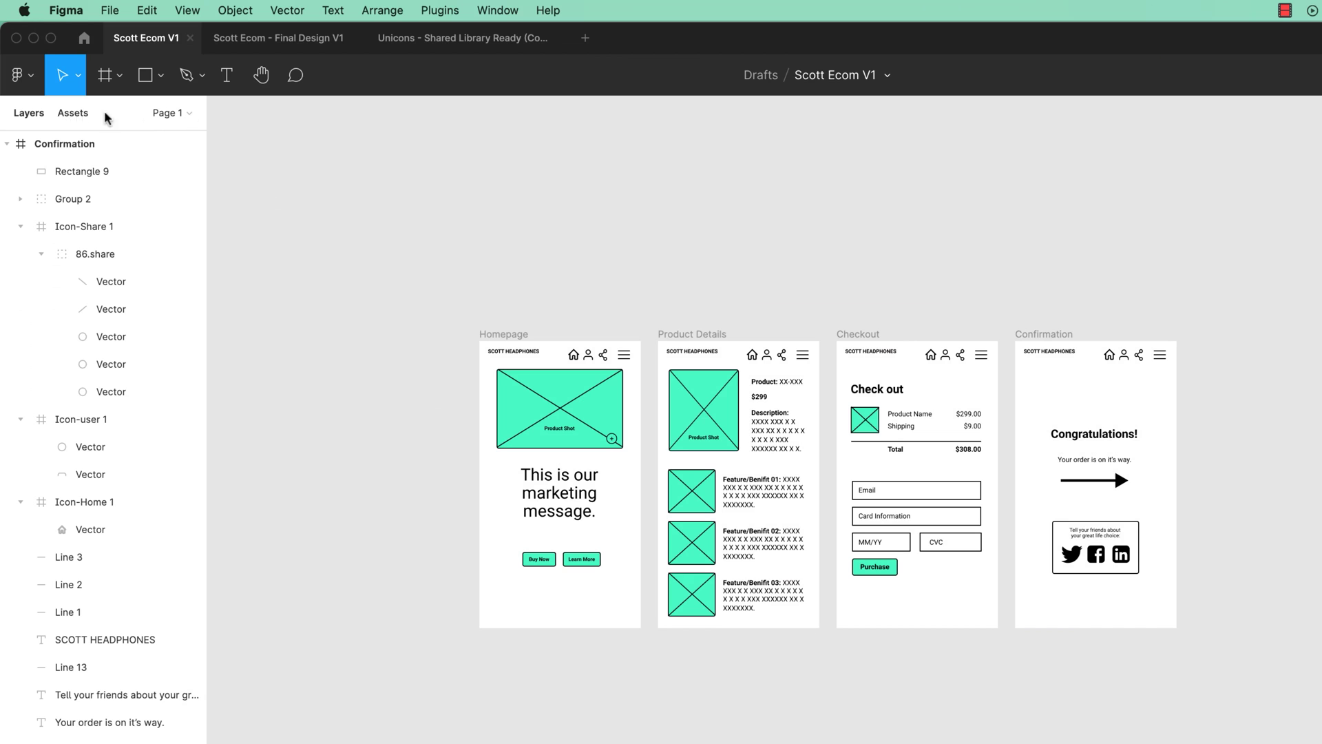
Collapse the Confirmation, Checkout, Product Details and Homepage frame layers.
left_click(188, 115)
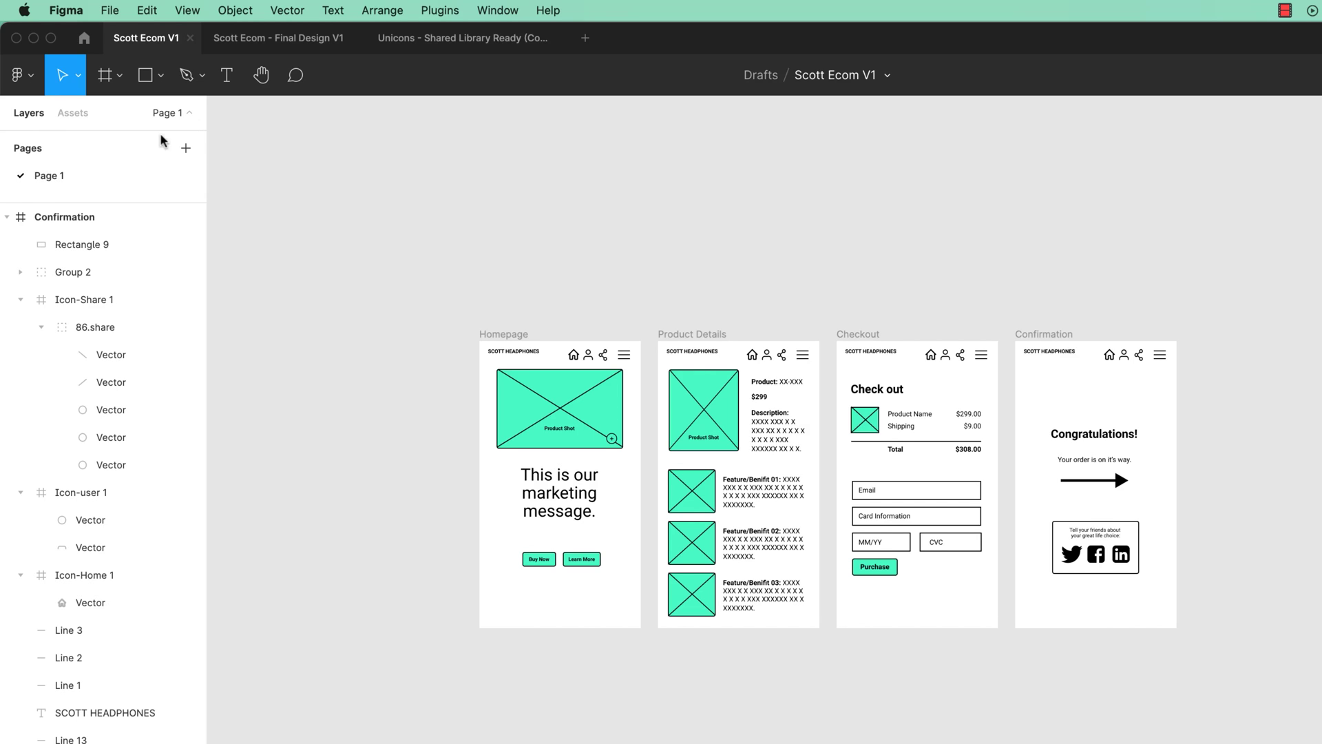
left_click(188, 113)
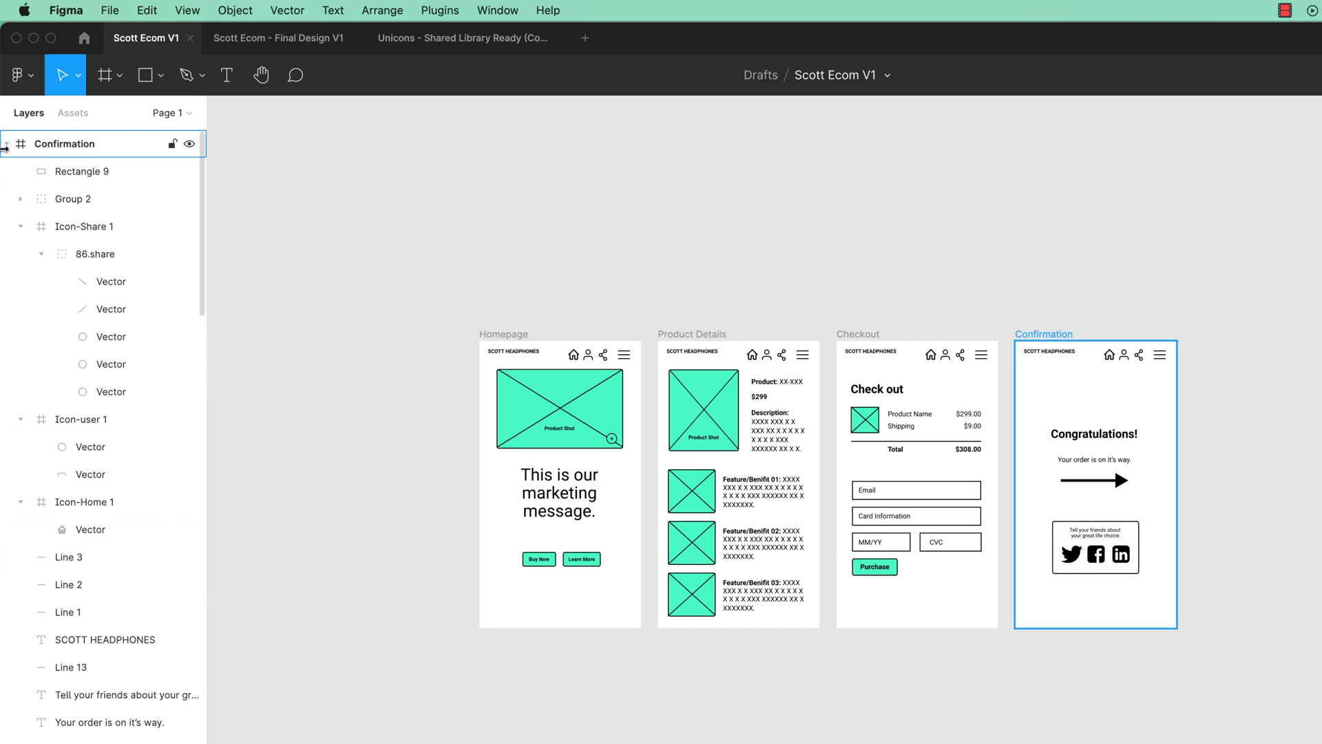
left_click(6, 144)
left_click(6, 172)
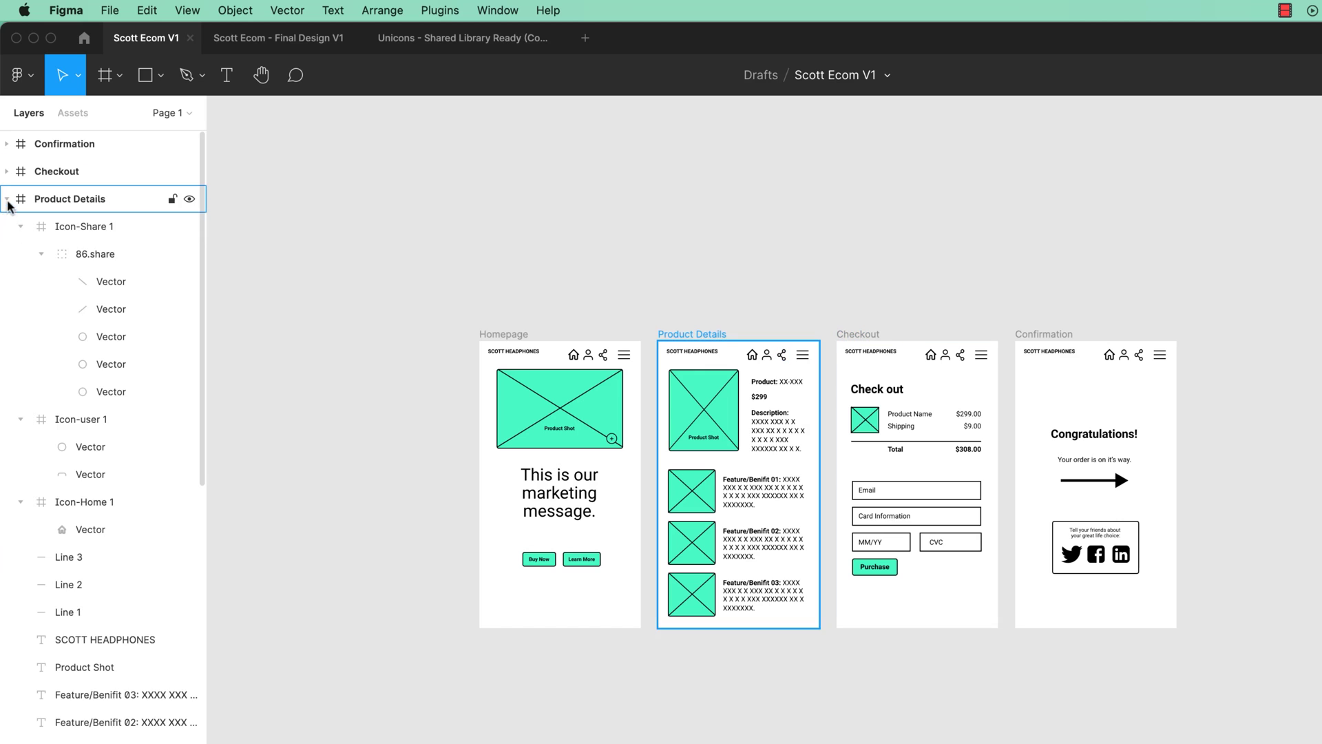
left_click(7, 199)
left_click(7, 227)
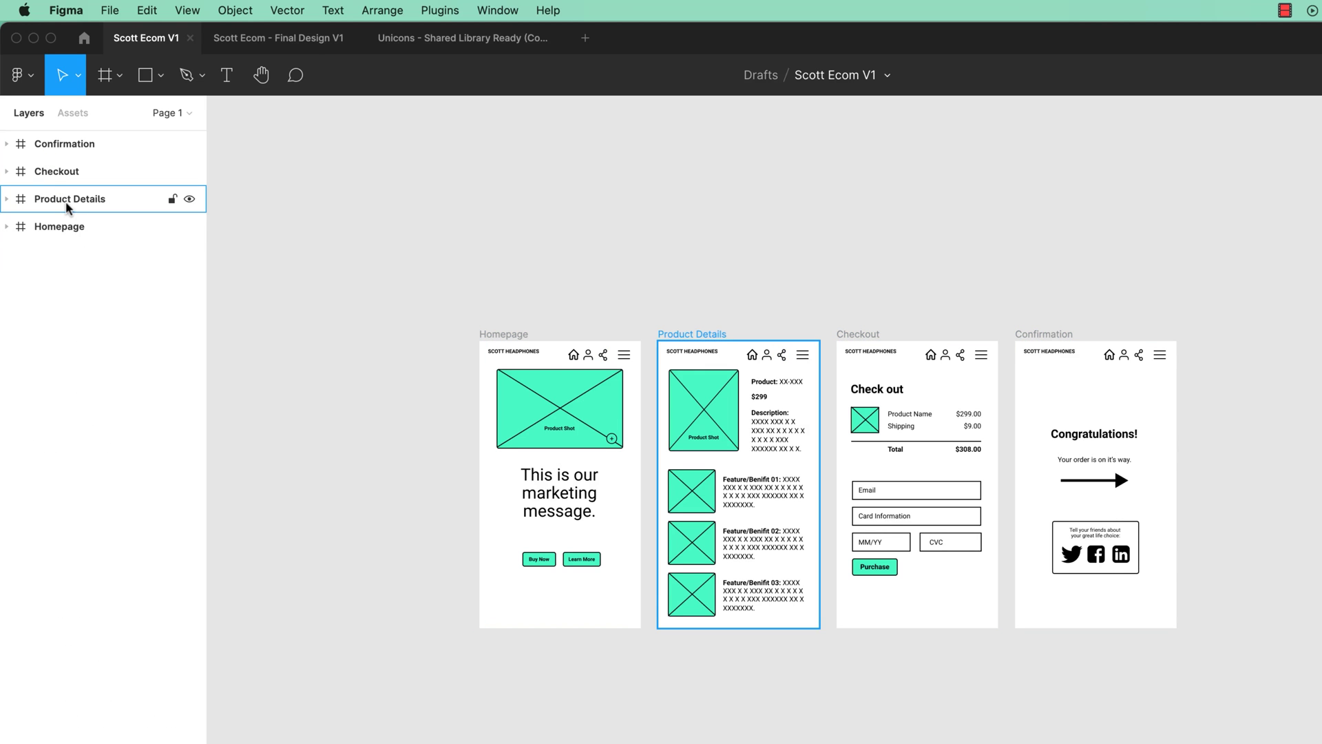
Move the Homepage frame to the top of the layers list and select it.
left_click_drag(65, 227, 73, 169)
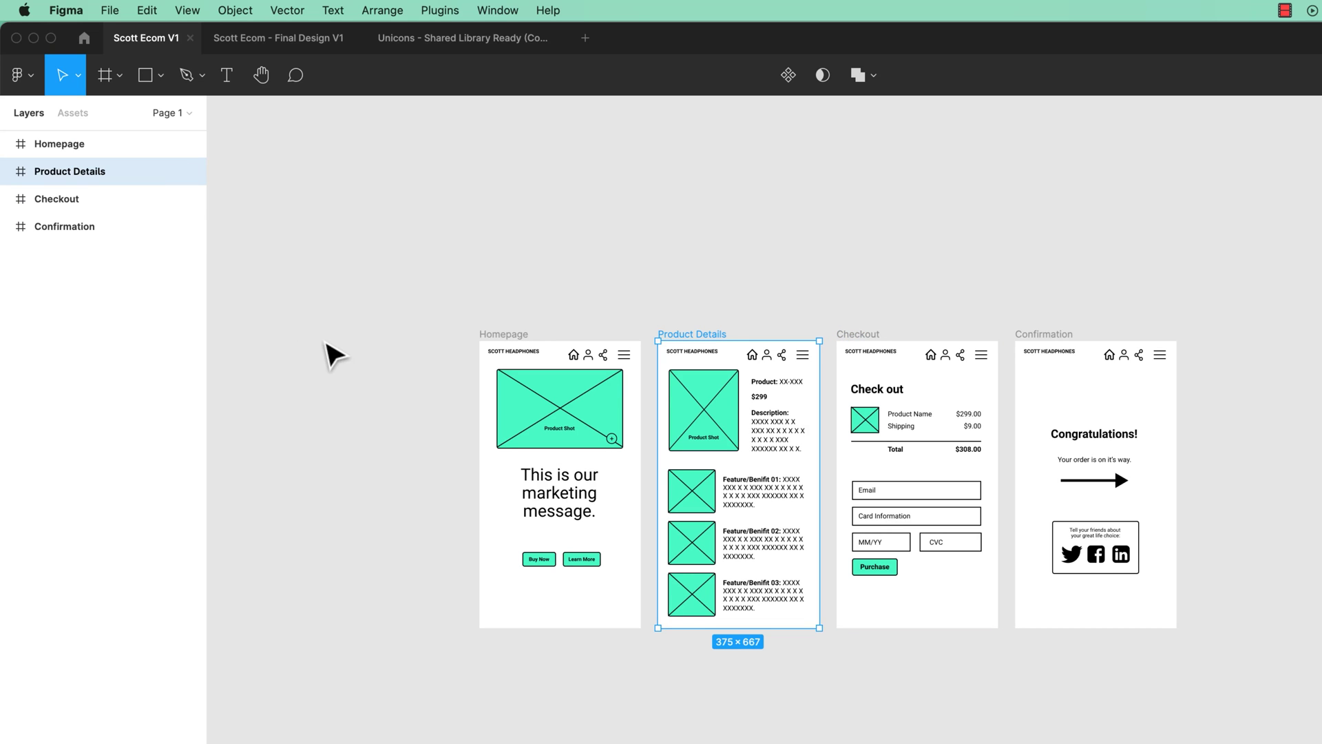
left_click(67, 145)
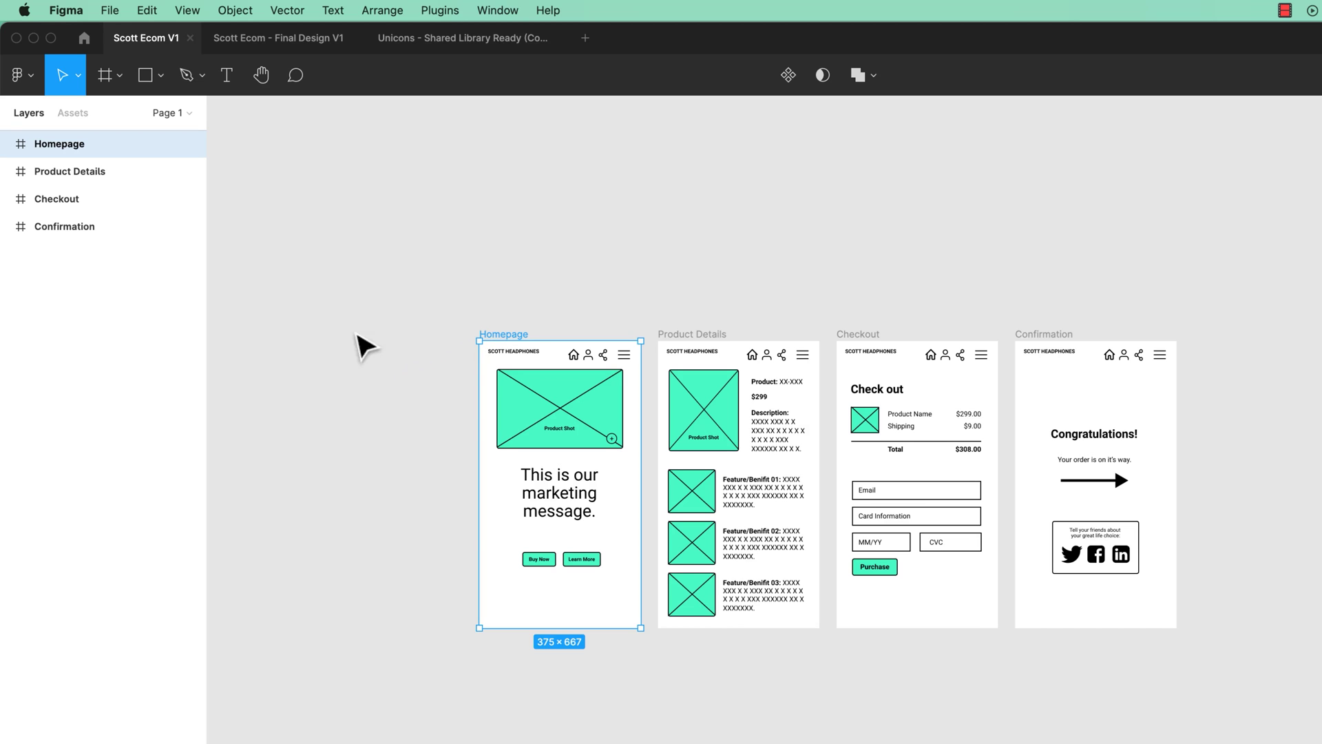
left_click(171, 116)
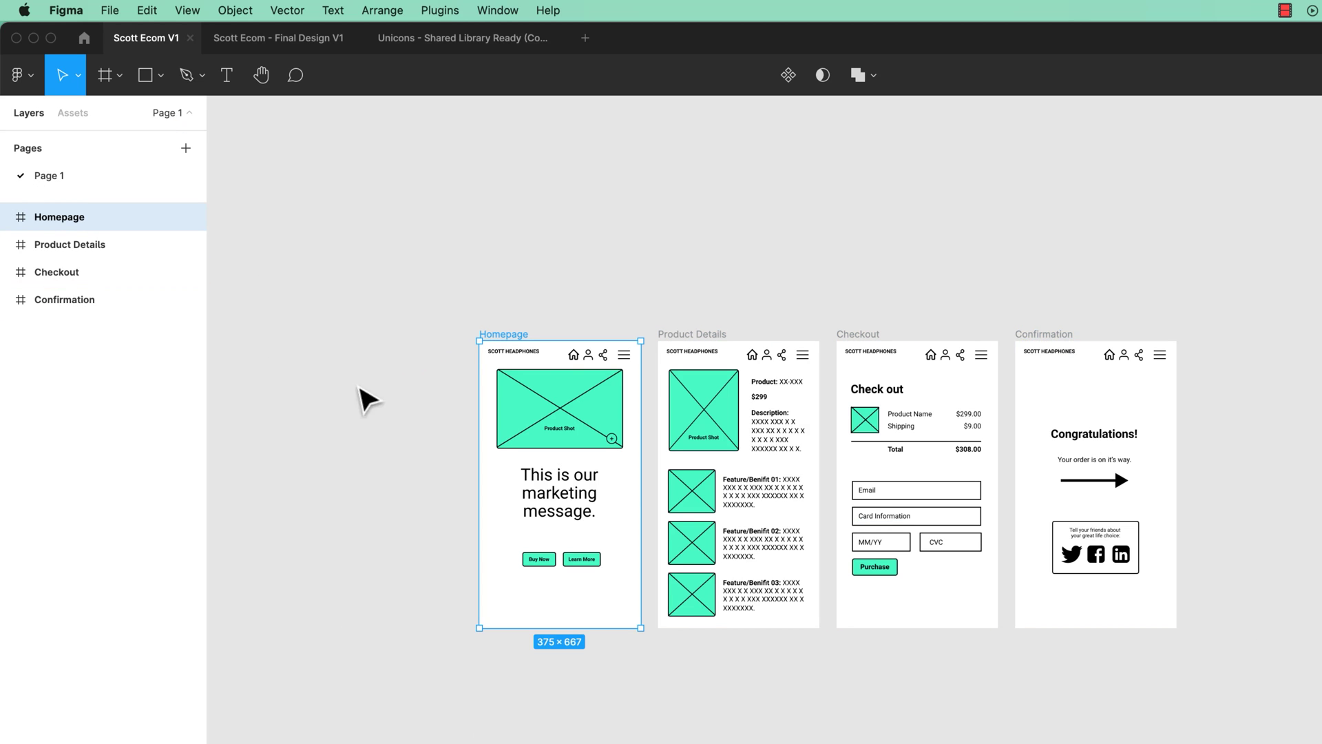
Add a second page, Page 2, to the file.
left_click(185, 148)
left_click(276, 268)
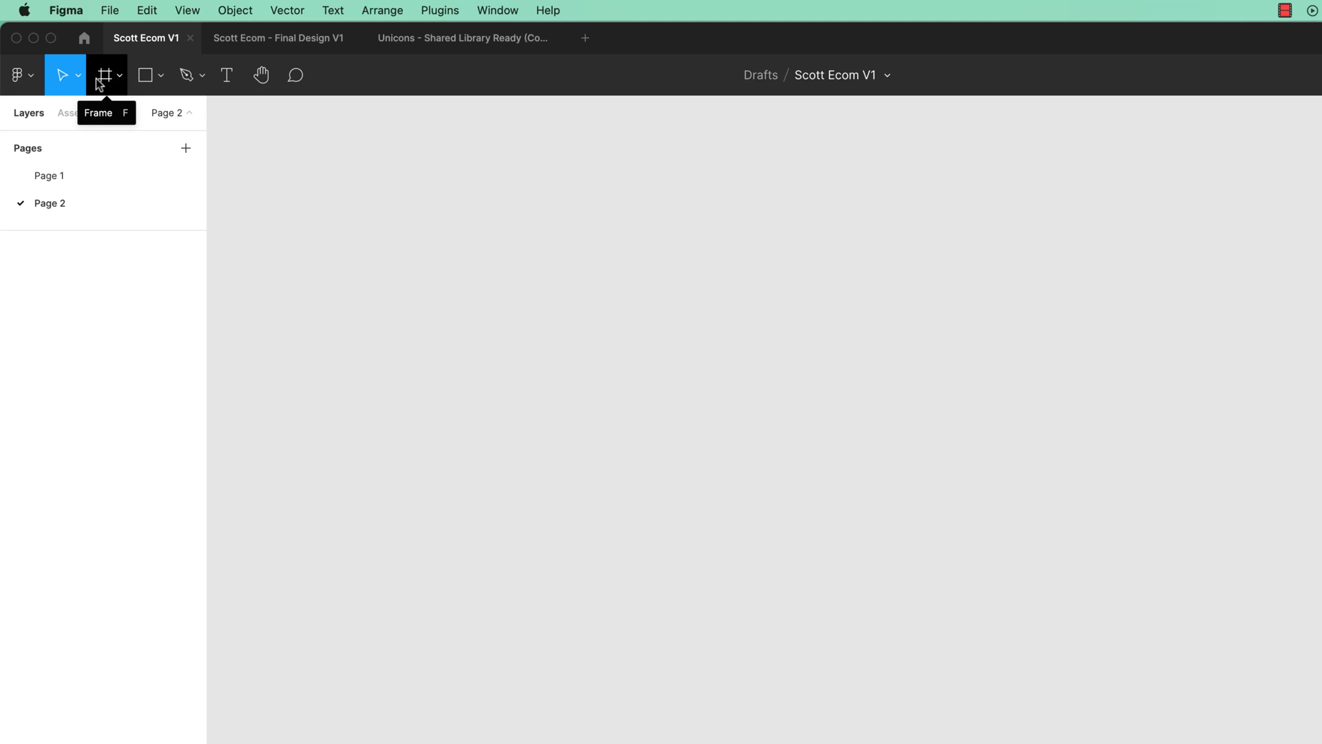
left_click(76, 185)
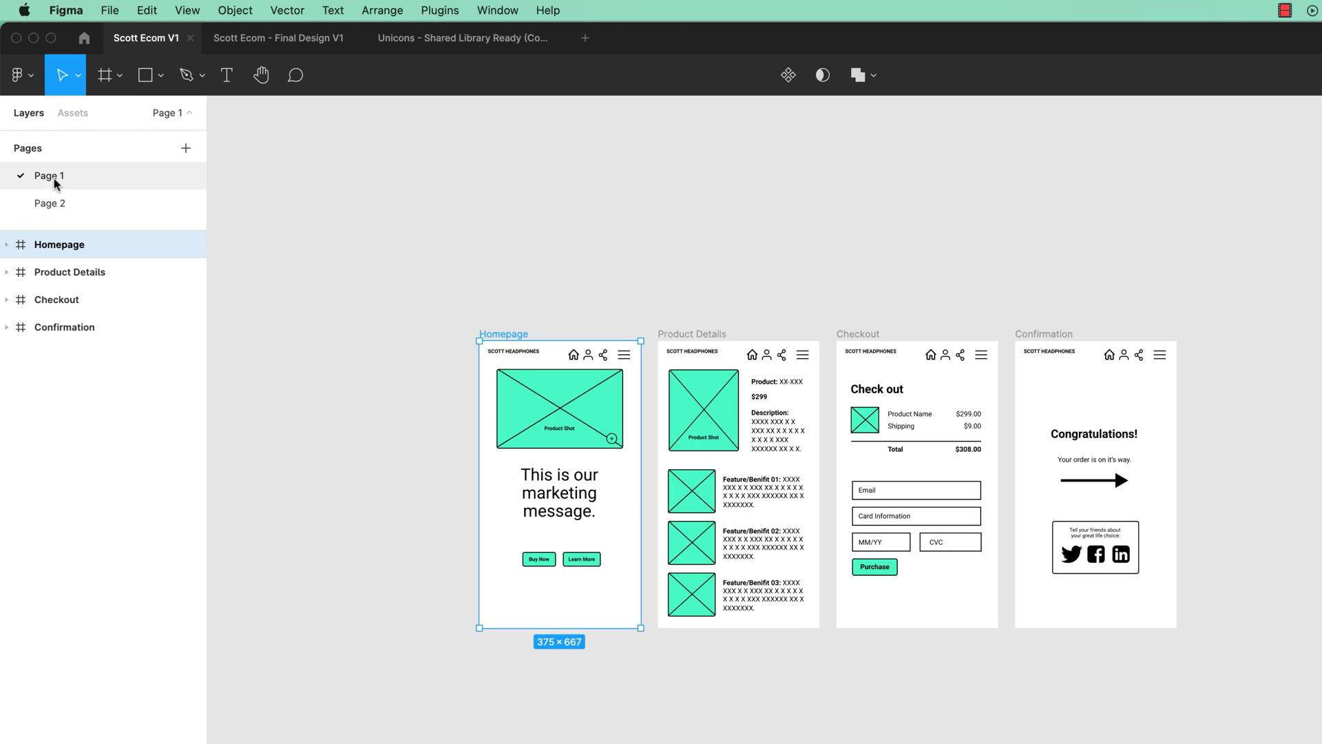
Rename Page 1 to 'Mobile' and Page 2 to 'Desktop', ending on the Mobile page.
double_click(99, 182)
type("Mobile")
key("Return")
double_click(49, 209)
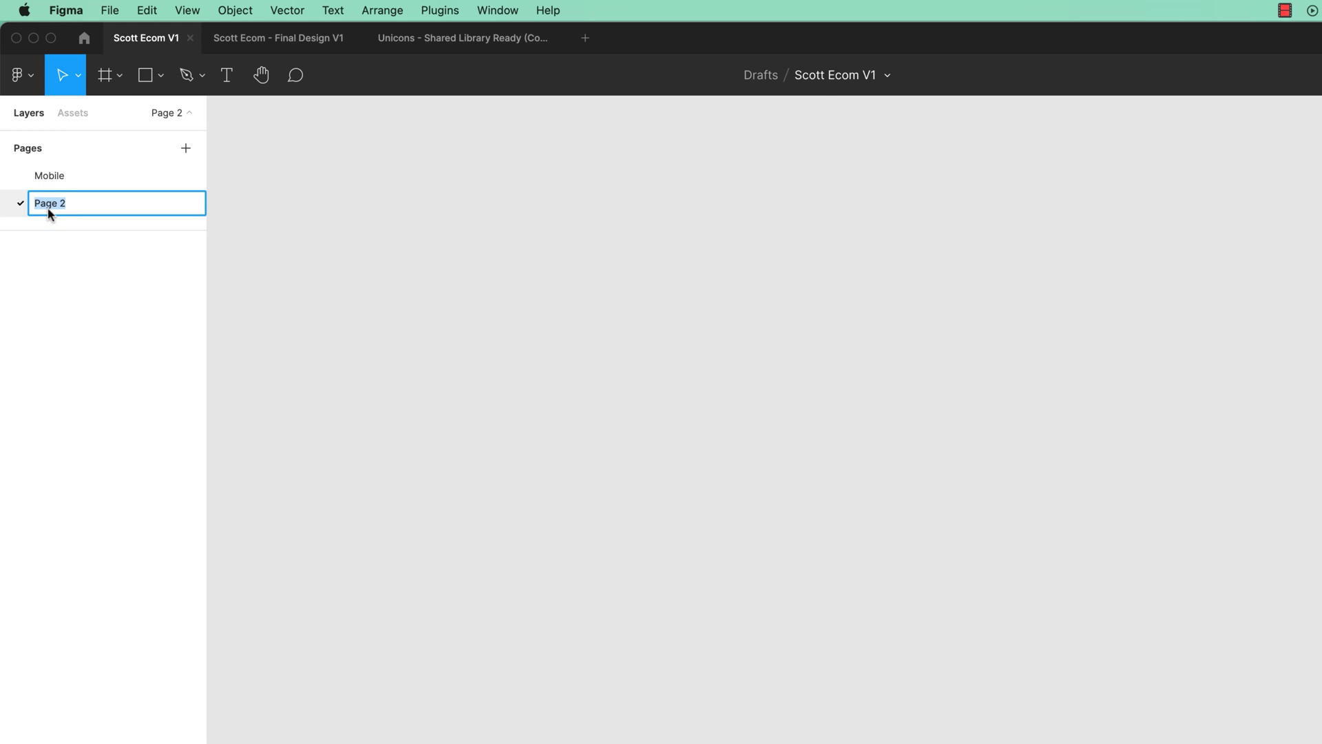
type("Desktop")
key("Return")
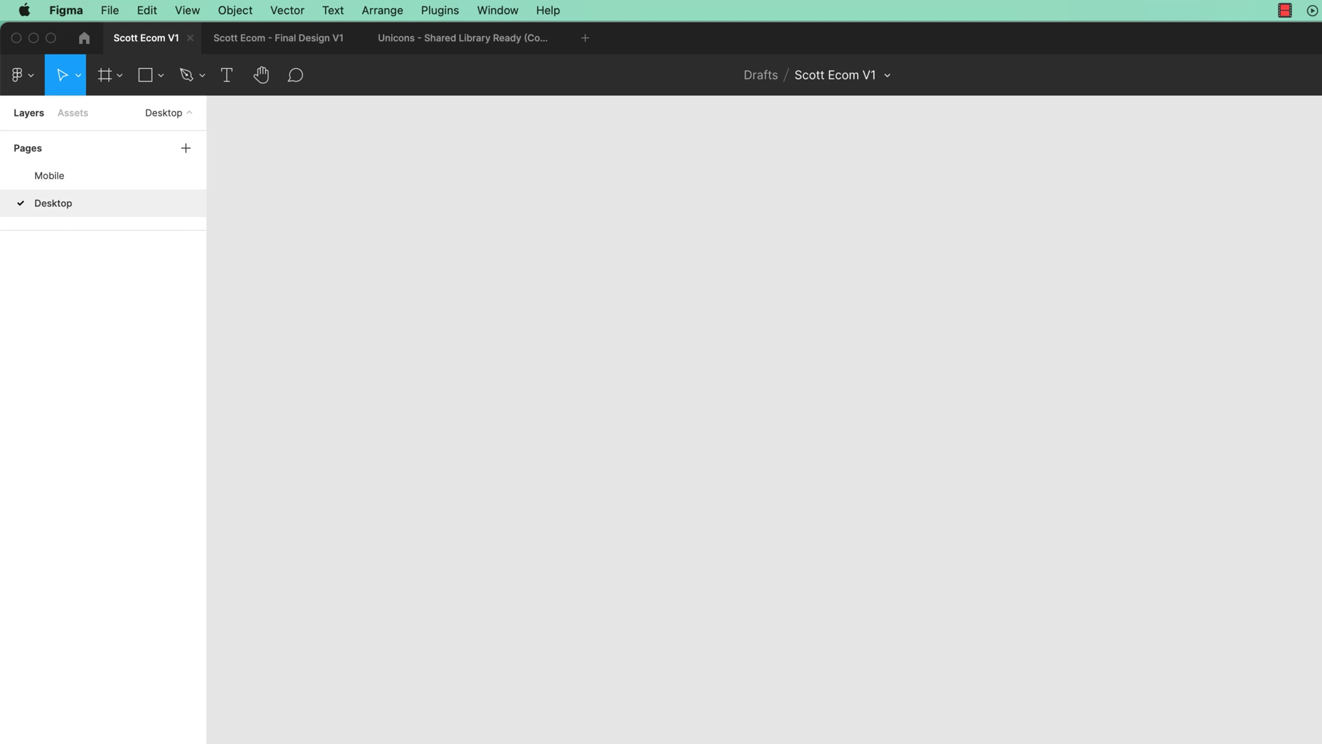
left_click(56, 178)
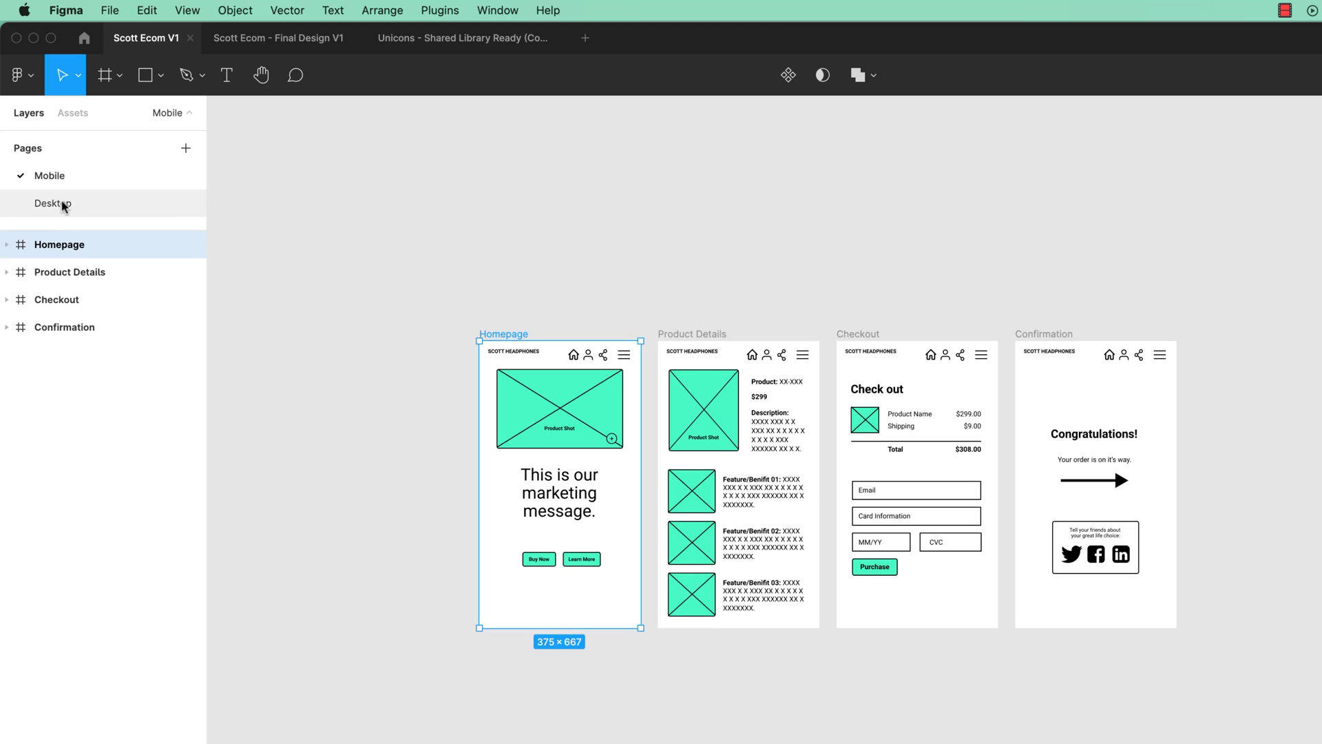
left_click(62, 204)
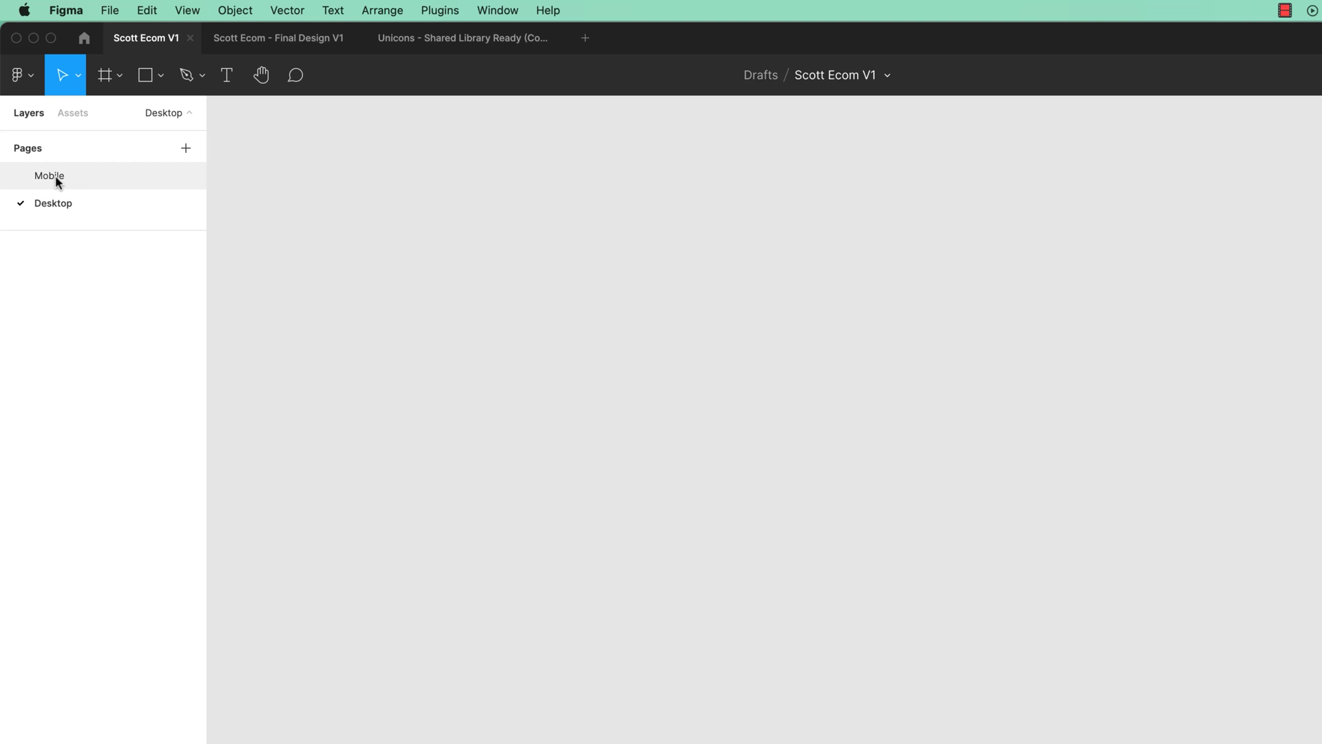
left_click(58, 181)
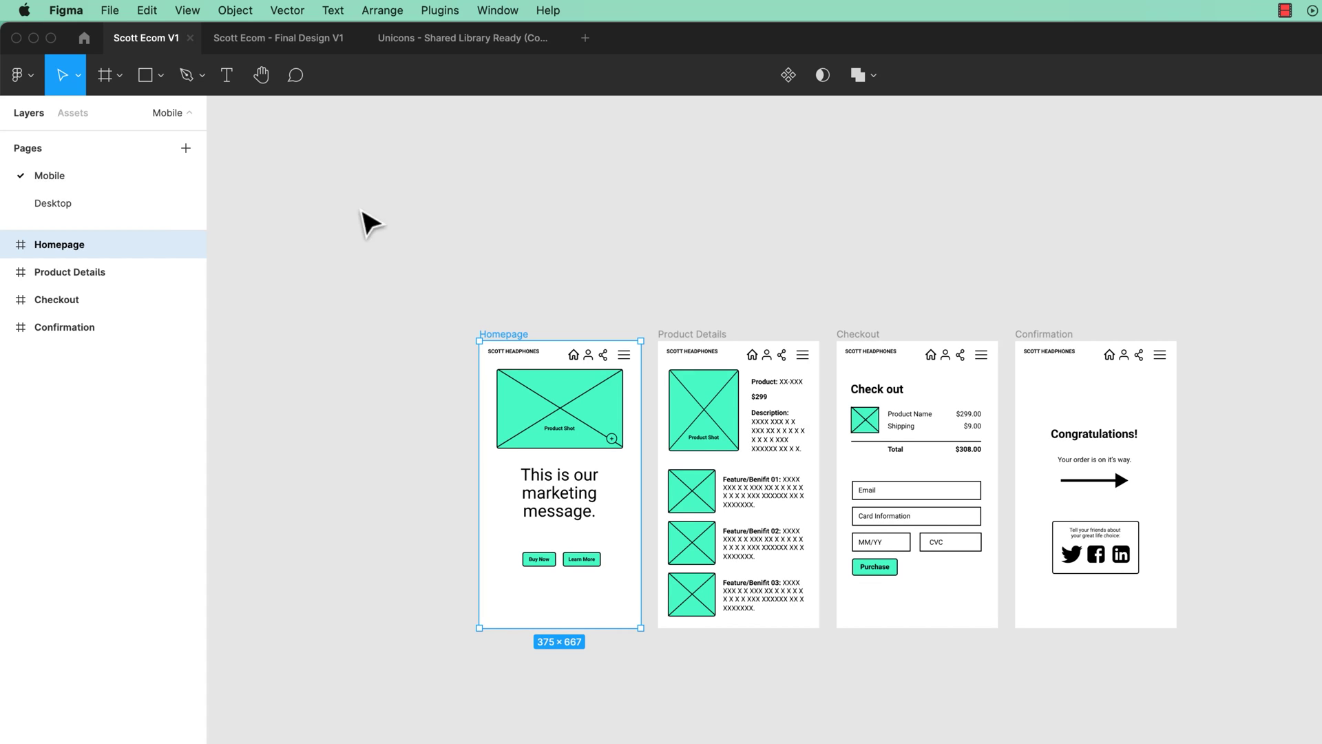
On the Desktop page, create a 1440×1024 Desktop frame from the presets.
left_click(72, 206)
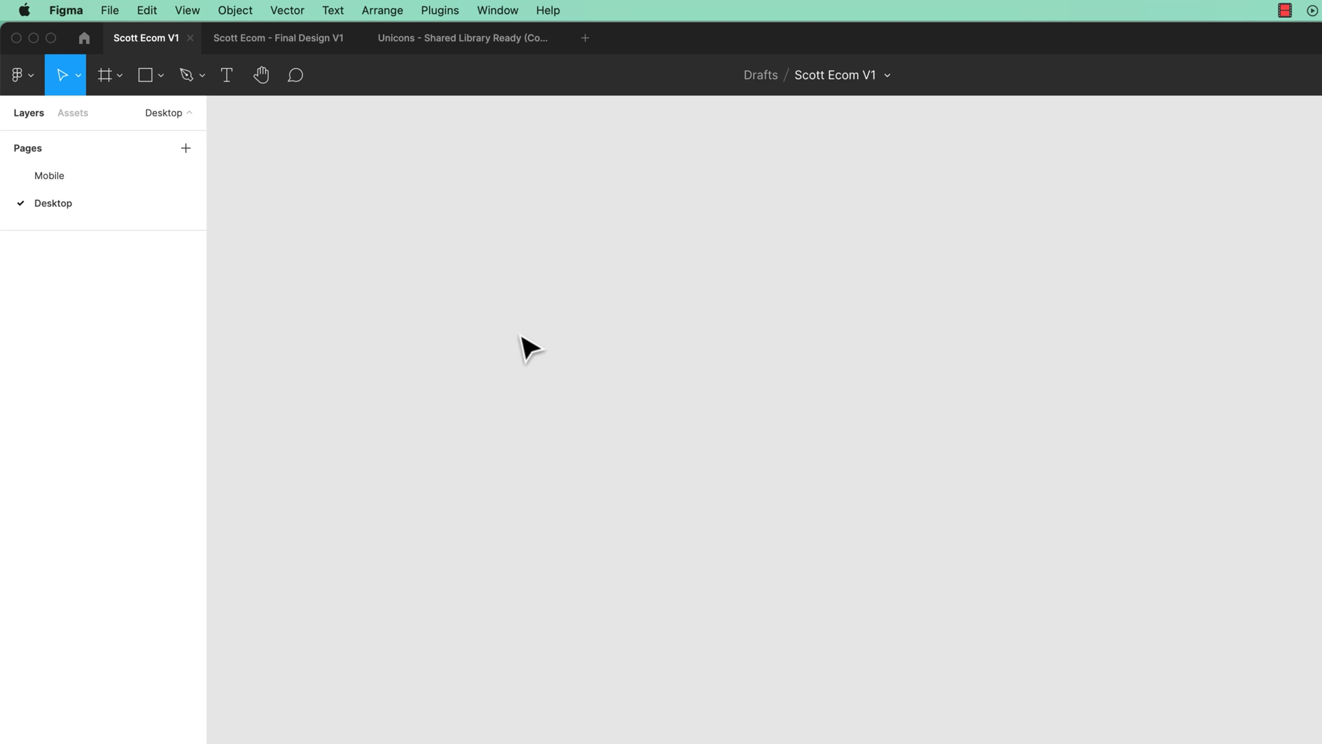
left_click(123, 78)
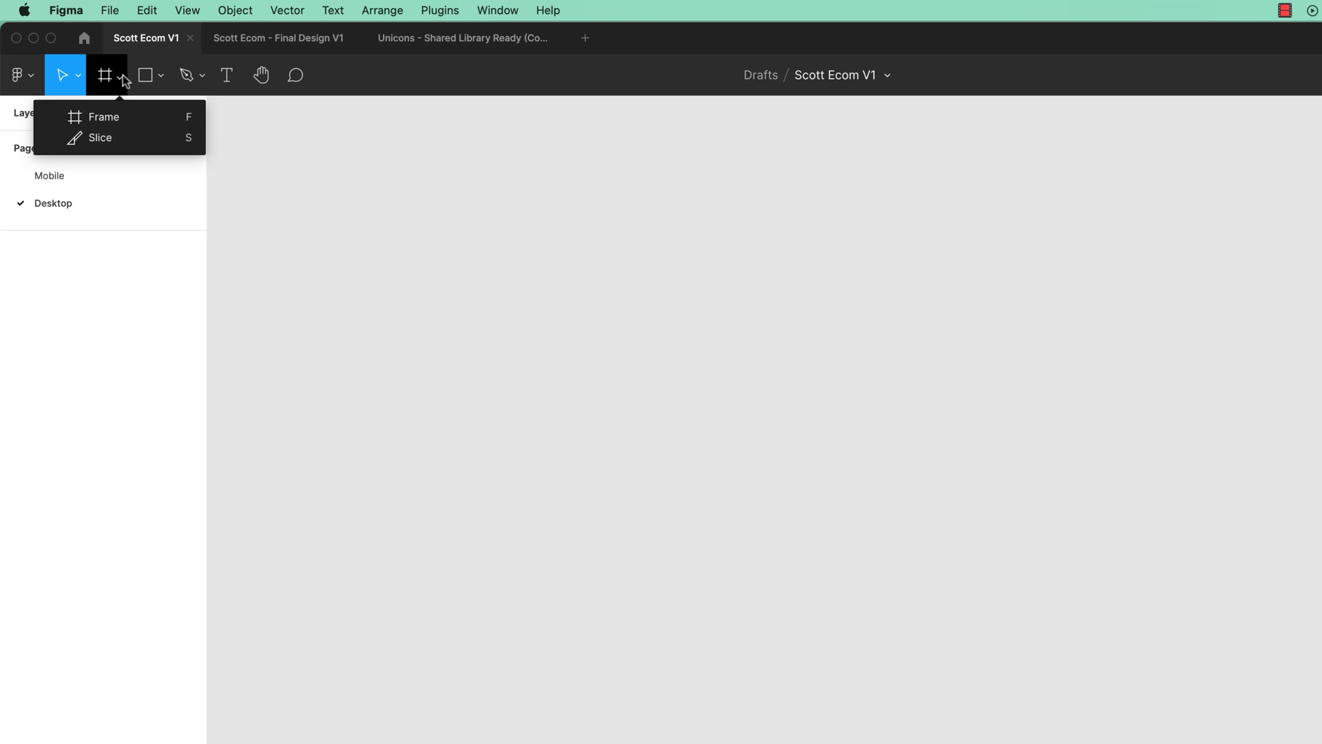
left_click(186, 124)
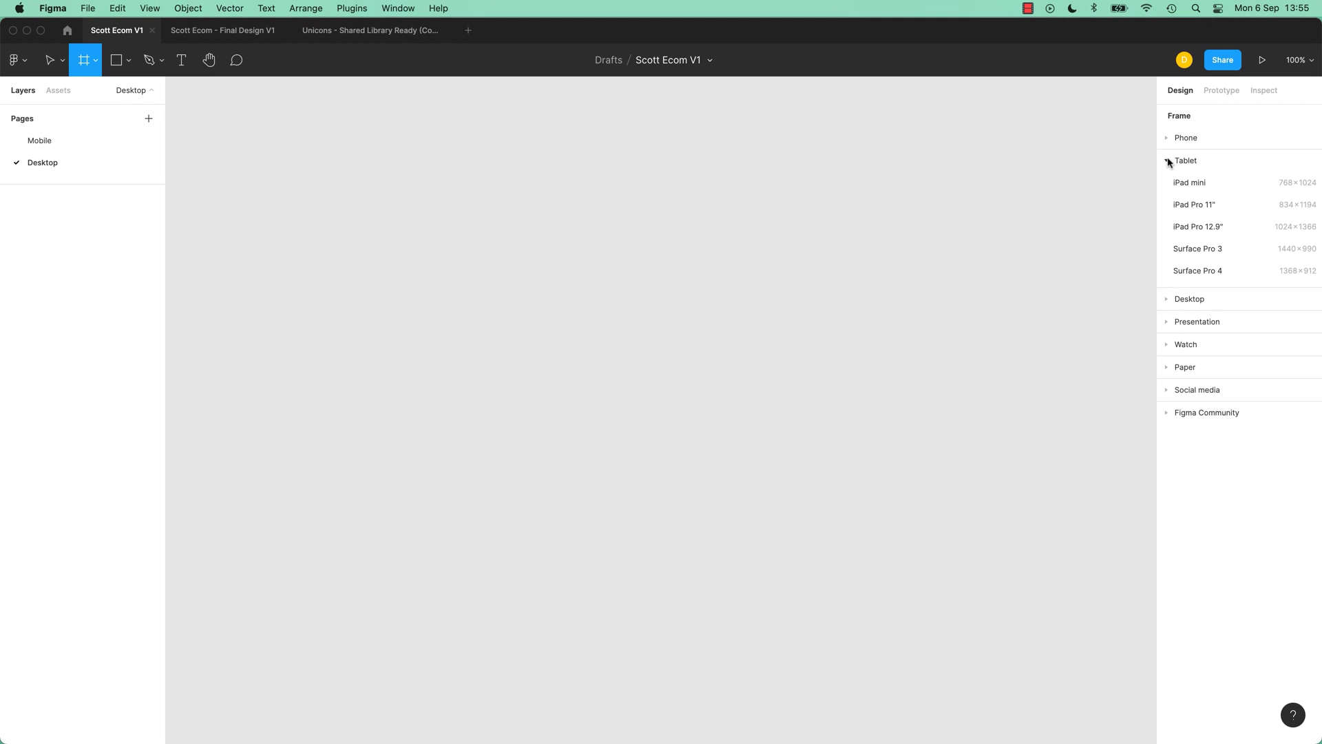
left_click(1168, 162)
left_click(1171, 186)
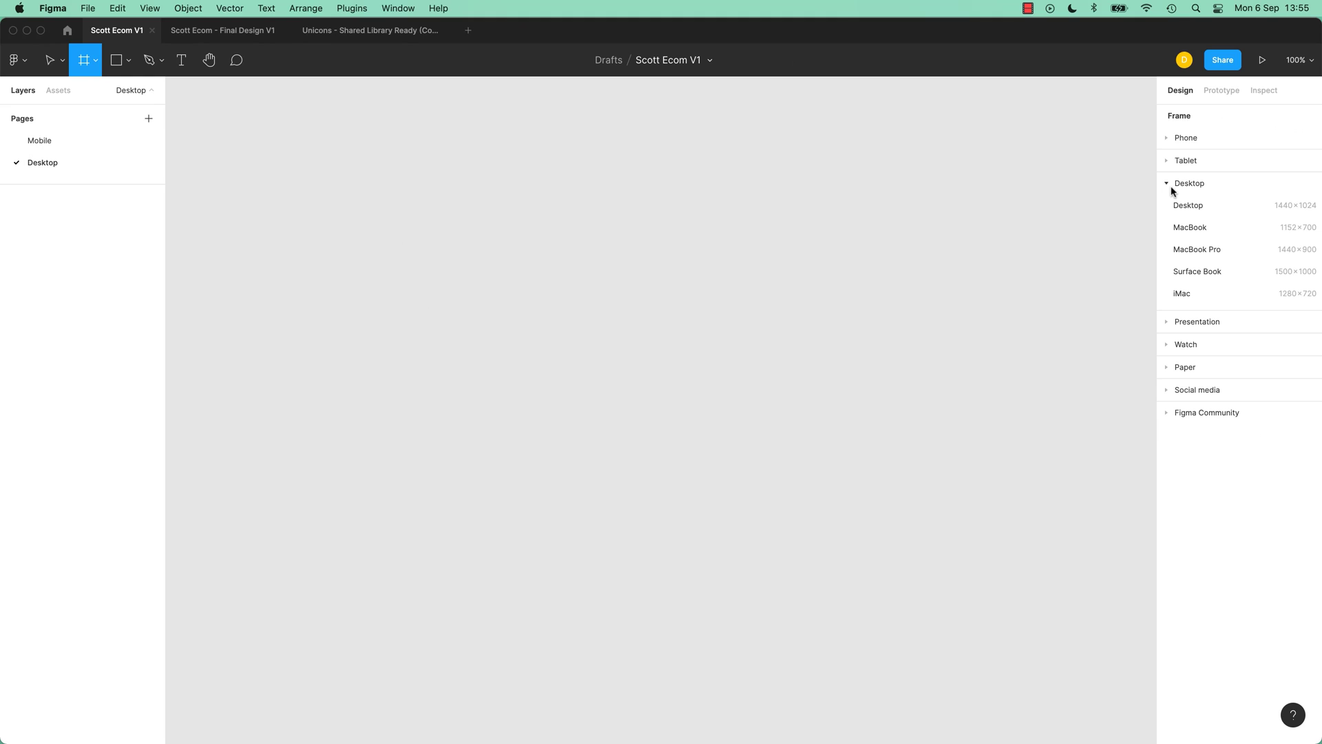
left_click(1251, 214)
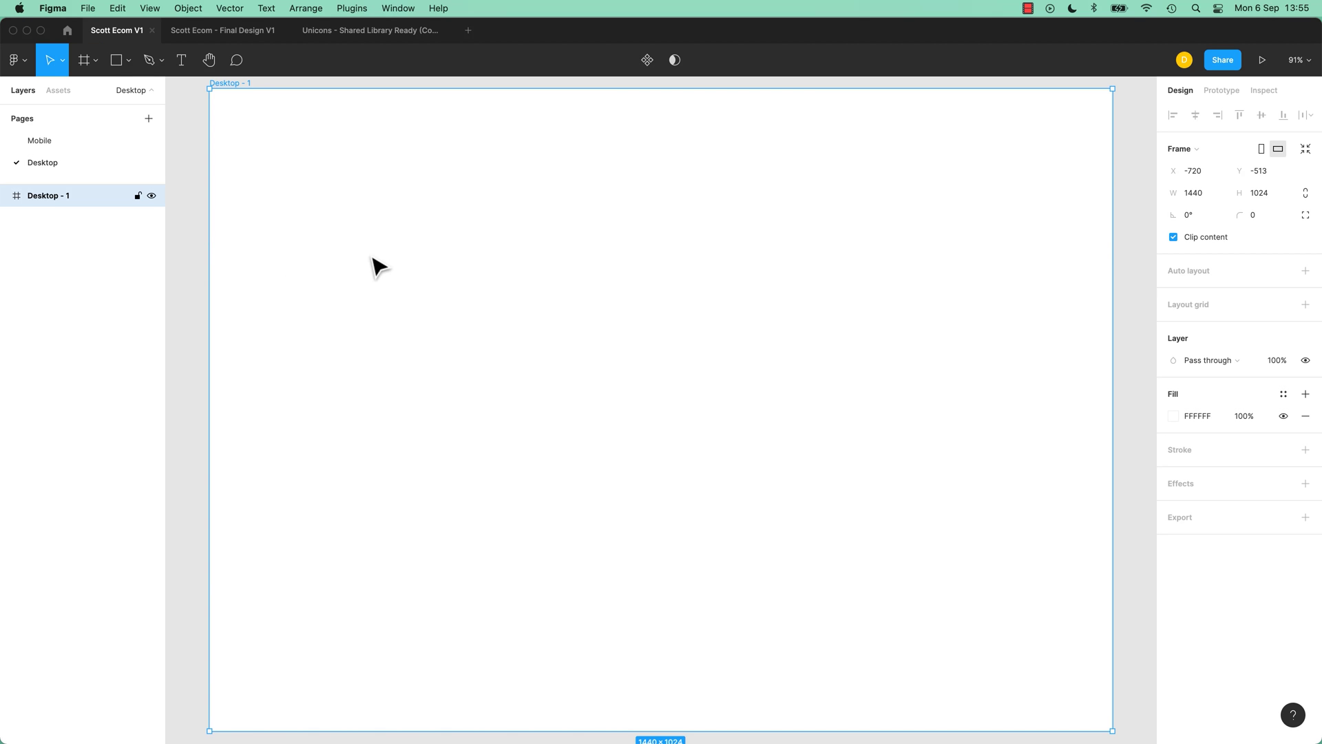
Duplicate the frame into a row of four, Desktop - 1 through Desktop - 4.
key("minus")
key("minus")
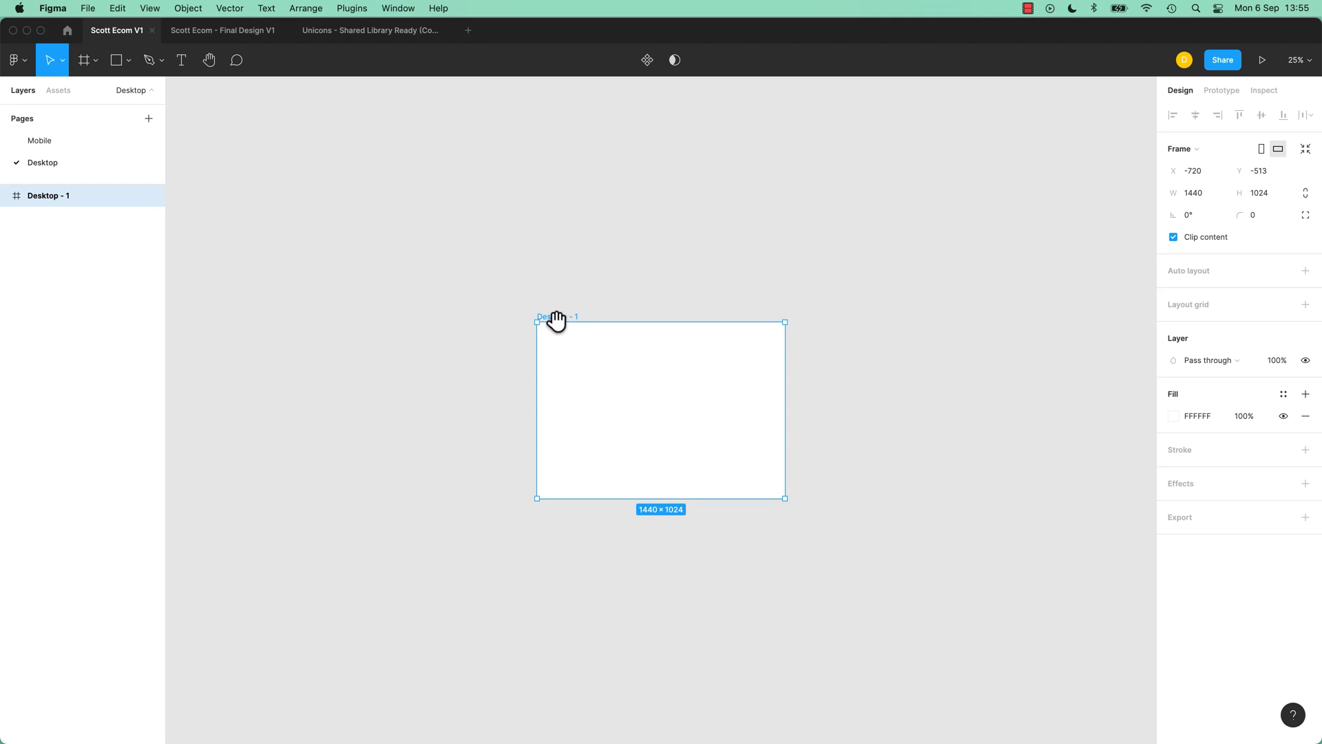
left_click_drag(572, 324, 366, 307)
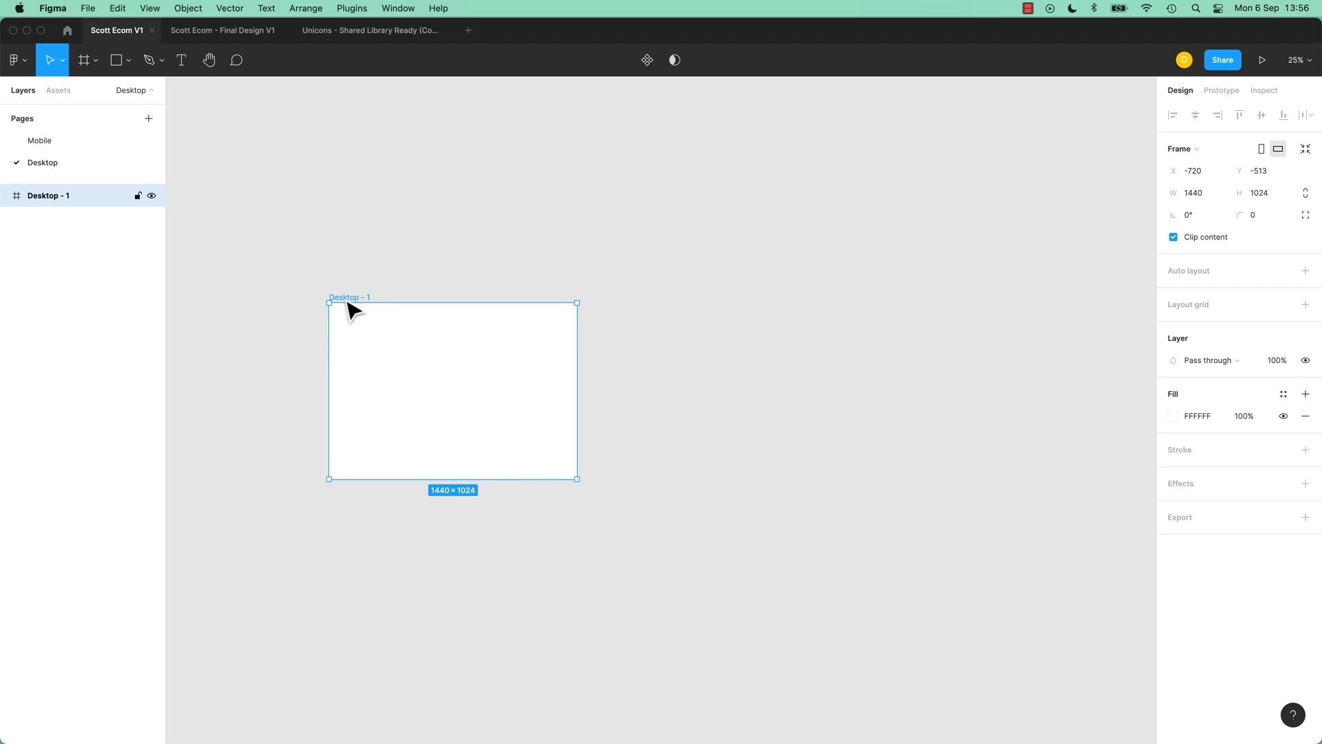
left_click_drag(349, 308, 613, 300)
key("alt")
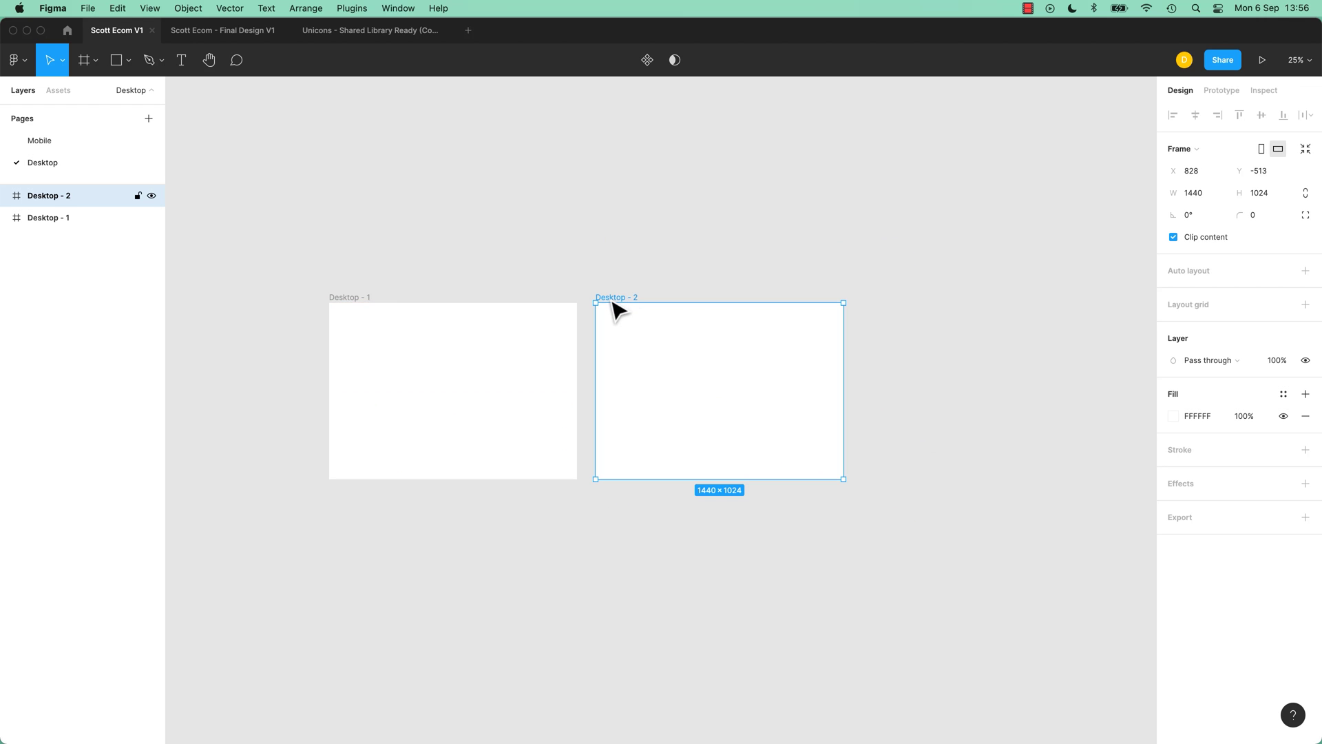
key("super+d")
key("super+d")
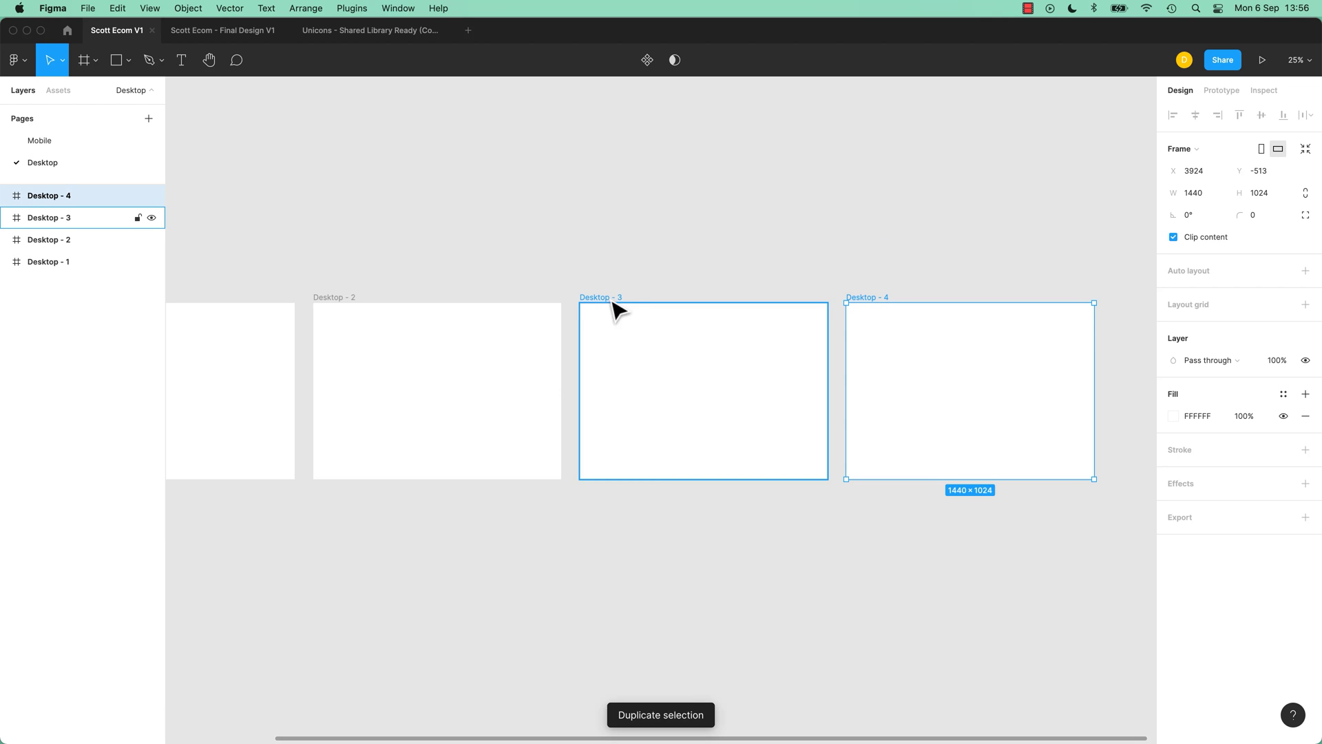
left_click_drag(602, 242, 643, 213)
key("minus")
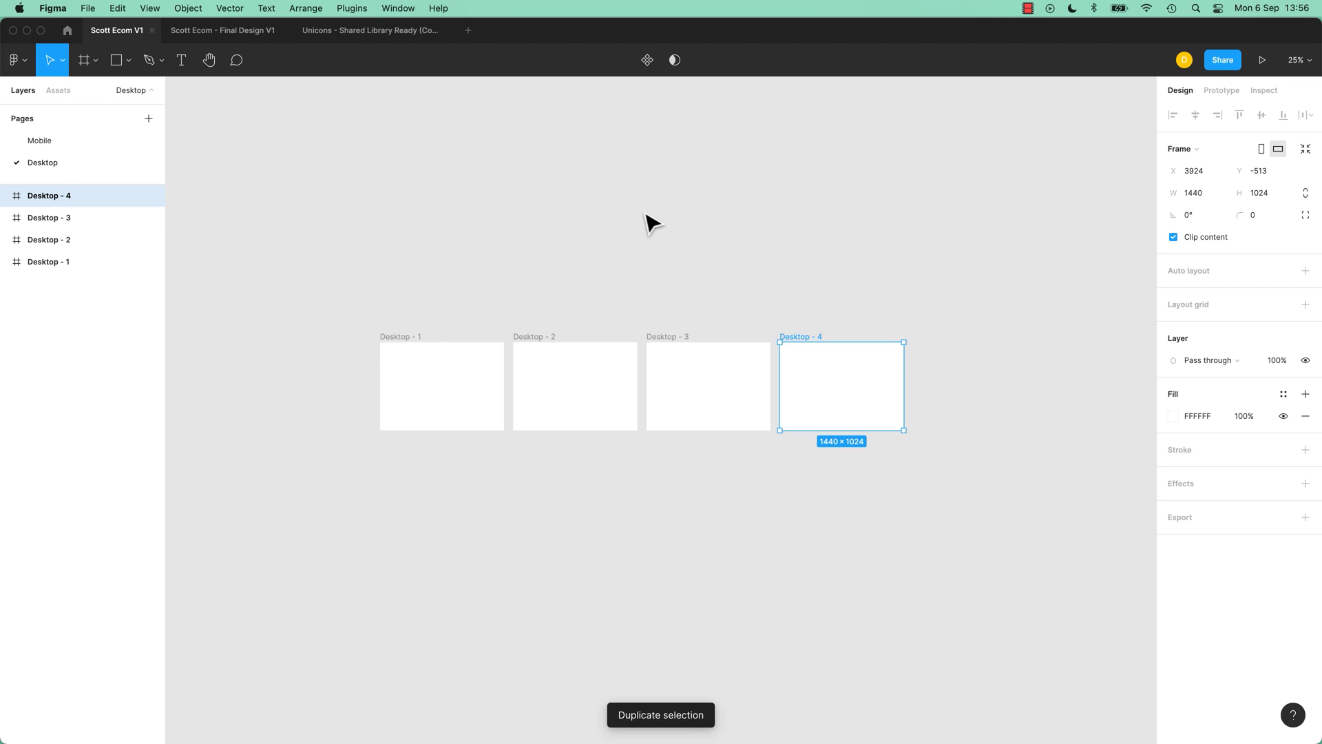
left_click(641, 241)
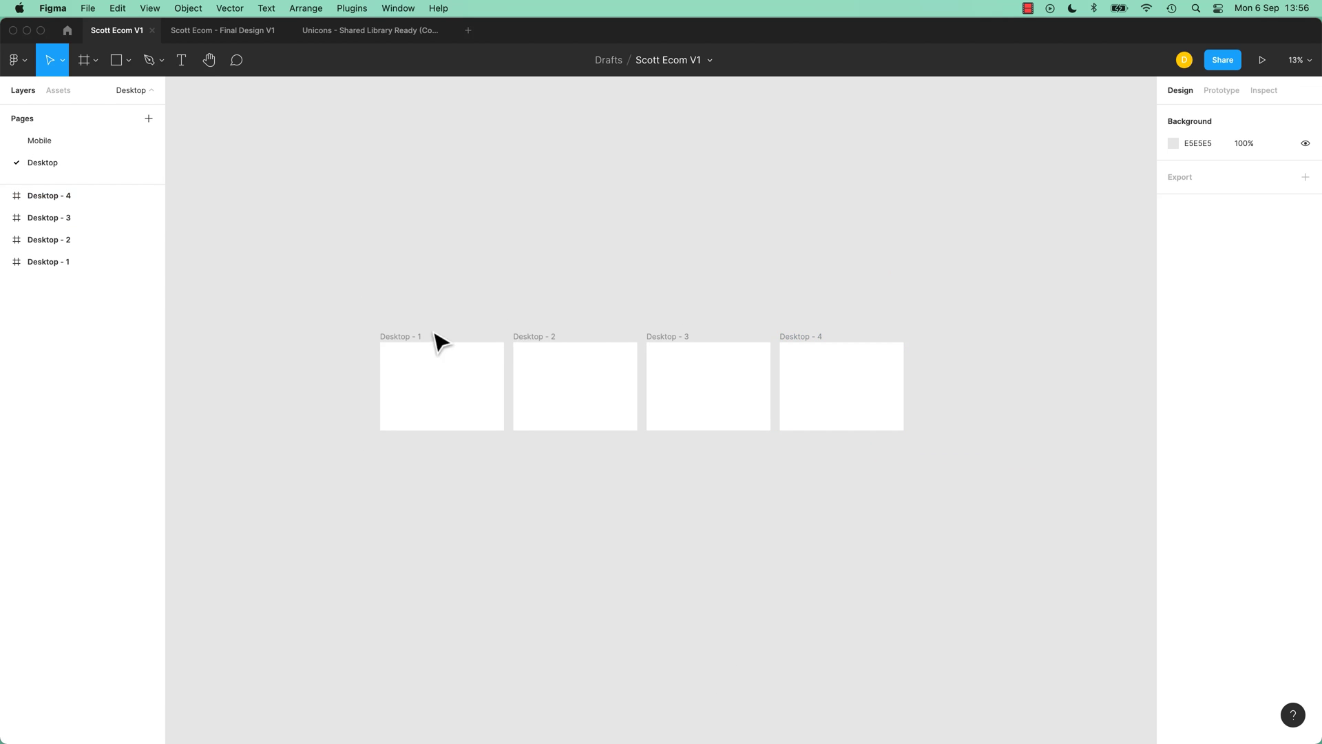
Rename Desktop - 1 to 'Homepage', copying the name from the Mobile page.
left_click(400, 336)
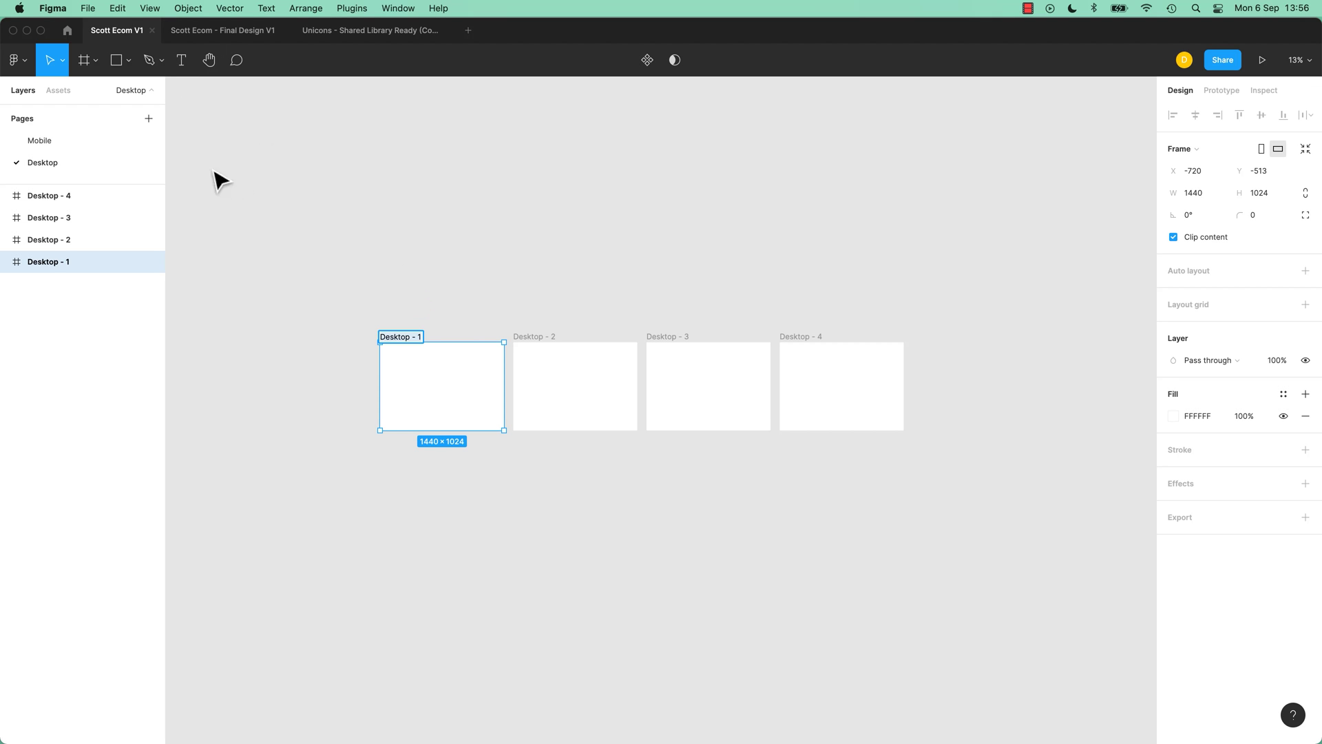
left_click(40, 142)
double_click(55, 197)
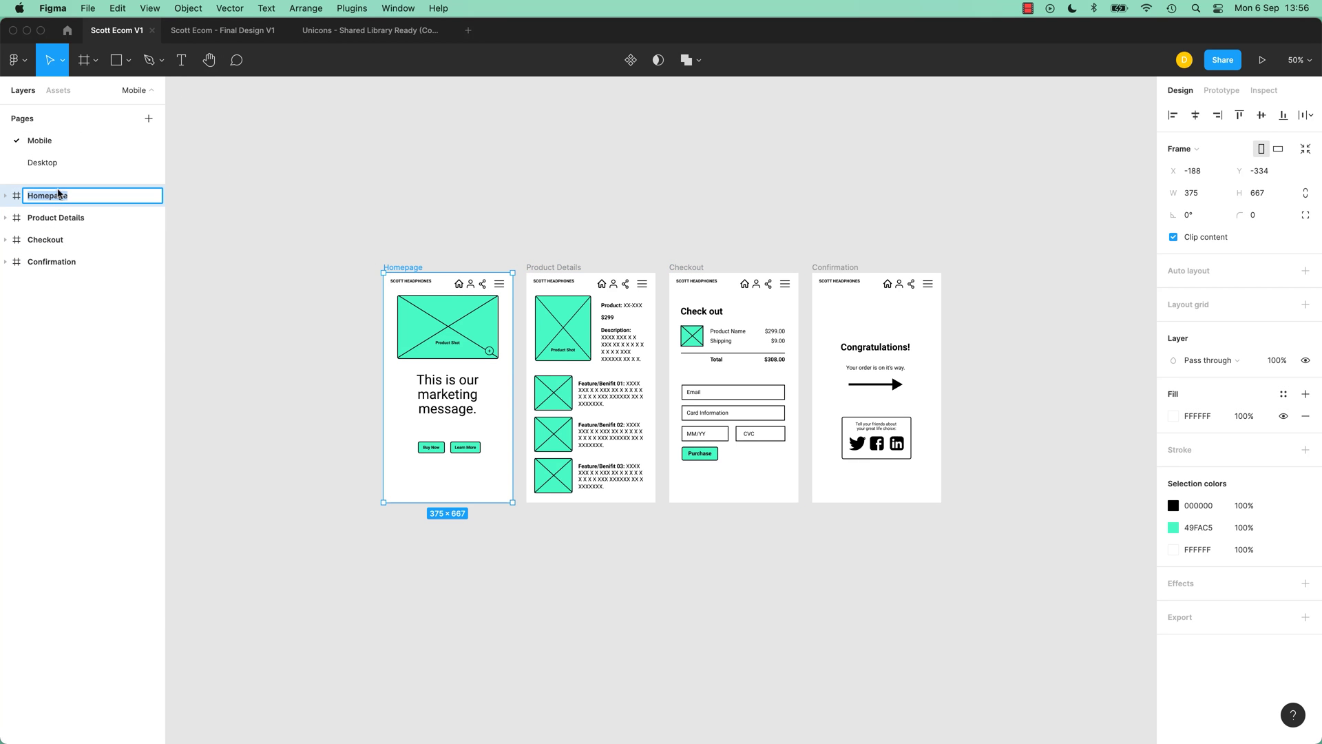
key("super+c")
left_click(56, 164)
double_click(410, 337)
key("super+v")
key("Return")
key("Escape")
Rename Desktop - 2 to 'Product Details' using the Mobile layer name.
left_click(40, 141)
left_click(55, 217)
key("super+c")
left_click(42, 163)
double_click(534, 337)
key("super+v")
key("Return")
Rename the third desktop frame to 'Checkout' using the Mobile layer name.
left_click(40, 141)
left_click(45, 239)
key("super+c")
left_click(42, 163)
double_click(664, 335)
key("super+v")
key("Return")
Rename the fourth desktop frame to 'Confirmation' using the Mobile layer name.
left_click(40, 141)
left_click(51, 262)
key("super+c")
left_click(42, 163)
double_click(799, 336)
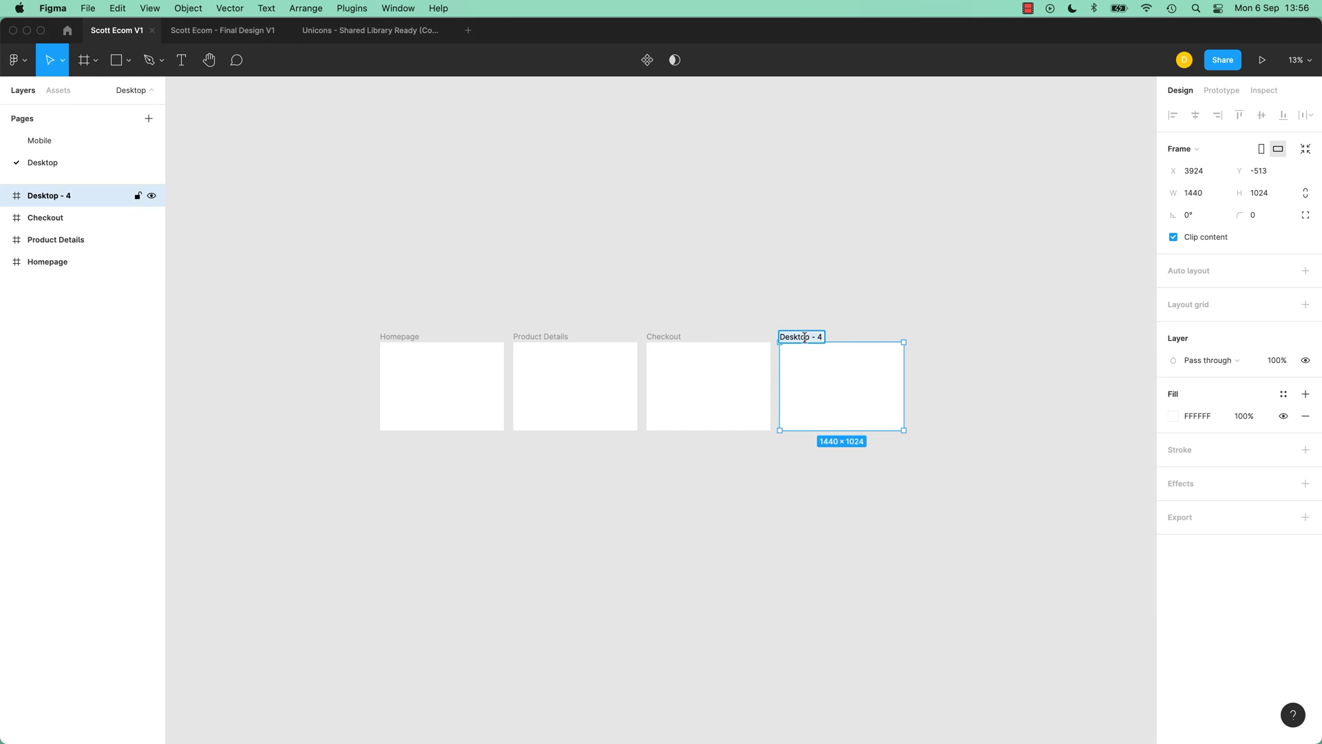
key("super+v")
key("Return")
key("Escape")
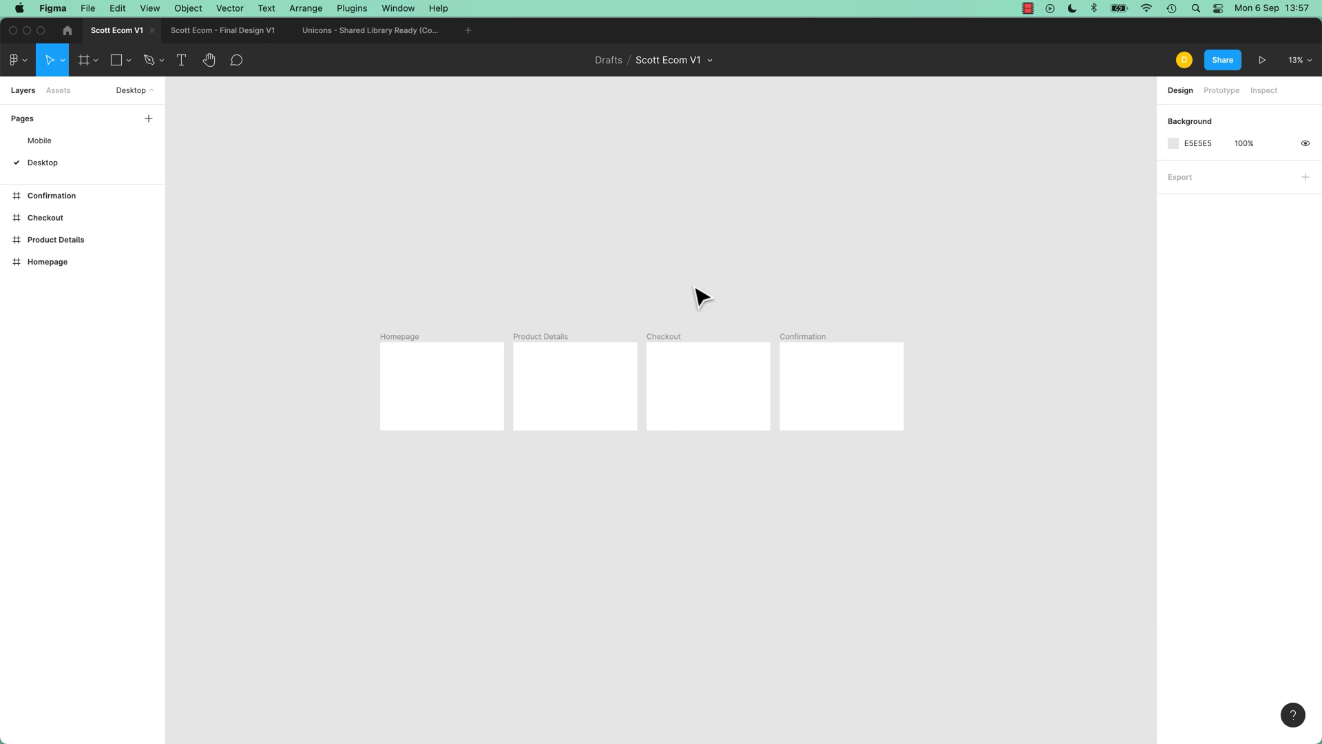
Switch to the Scott Ecom - Final Design V1 file and view its Mobile, then Task Flow & Persona pages.
left_click(81, 148)
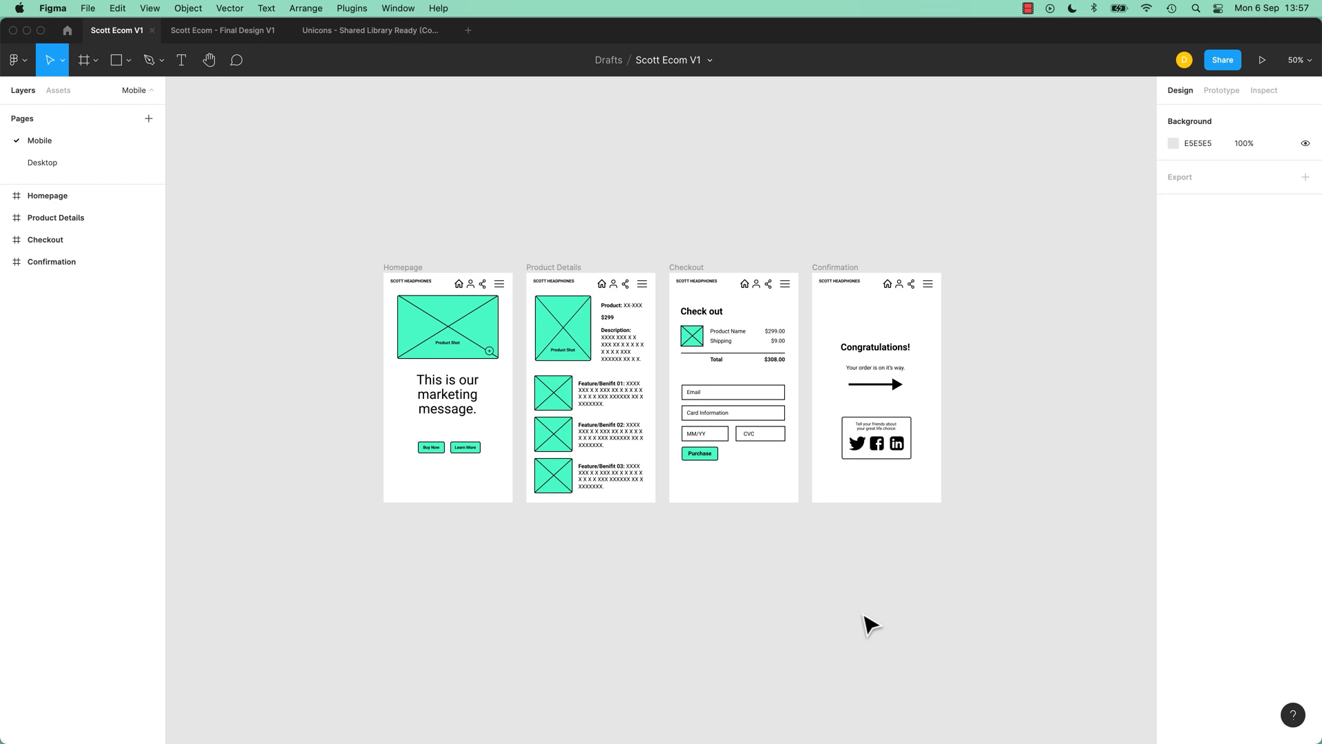
left_click(279, 38)
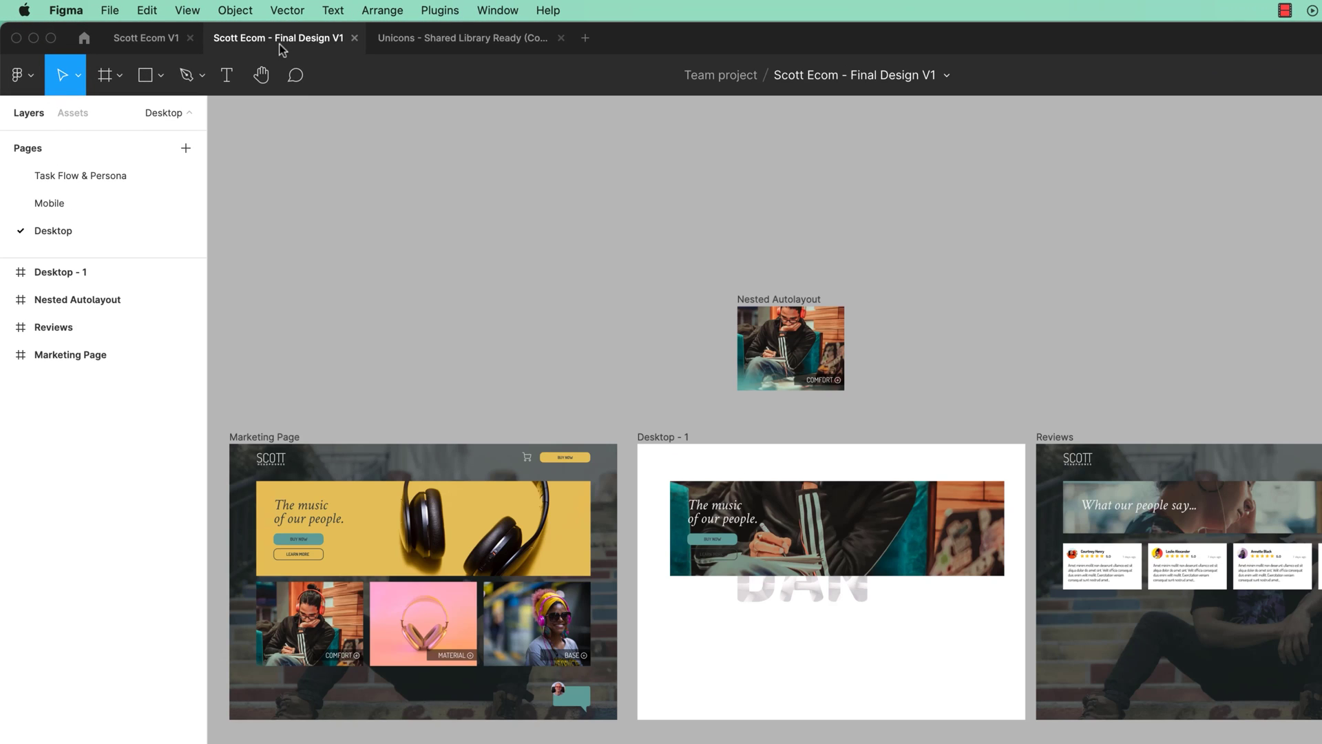
left_click(87, 201)
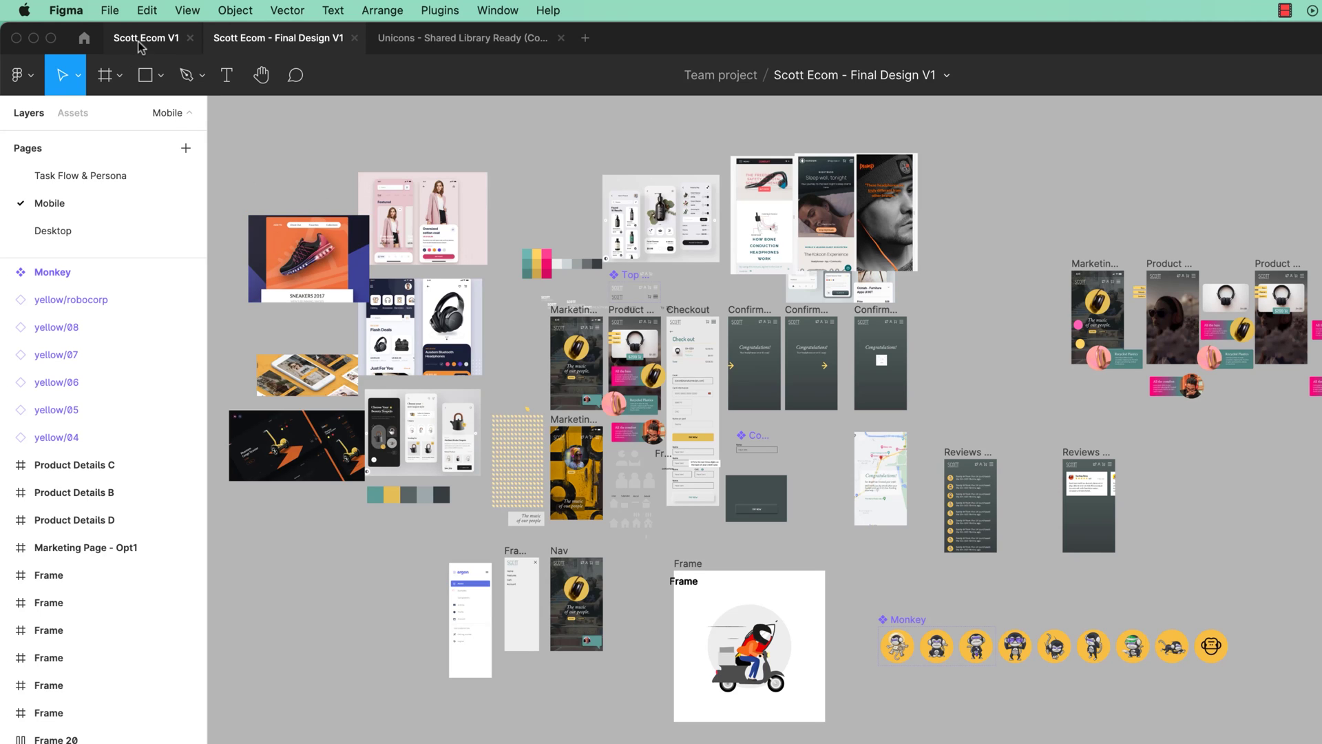
left_click(63, 175)
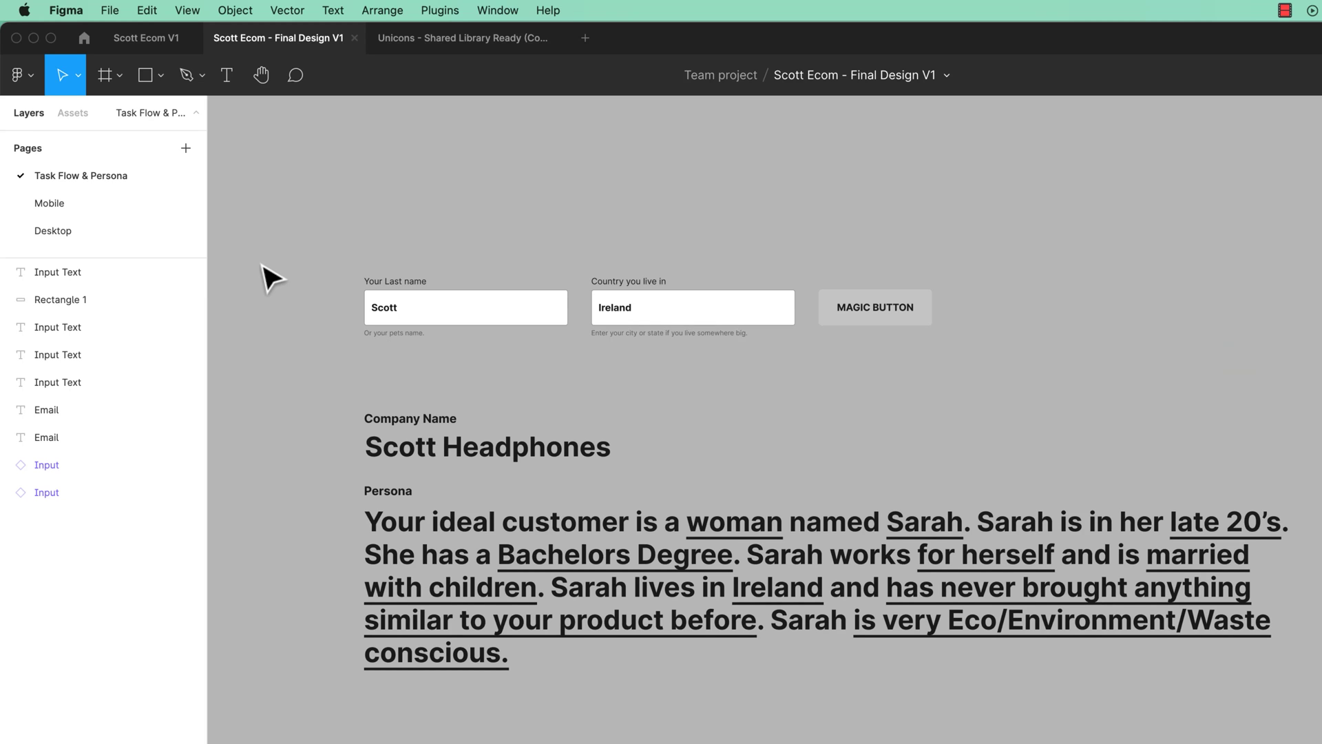
Open the Unicons library file and toggle between its Cover and Unicons pages, ending on Unicons.
left_click(447, 42)
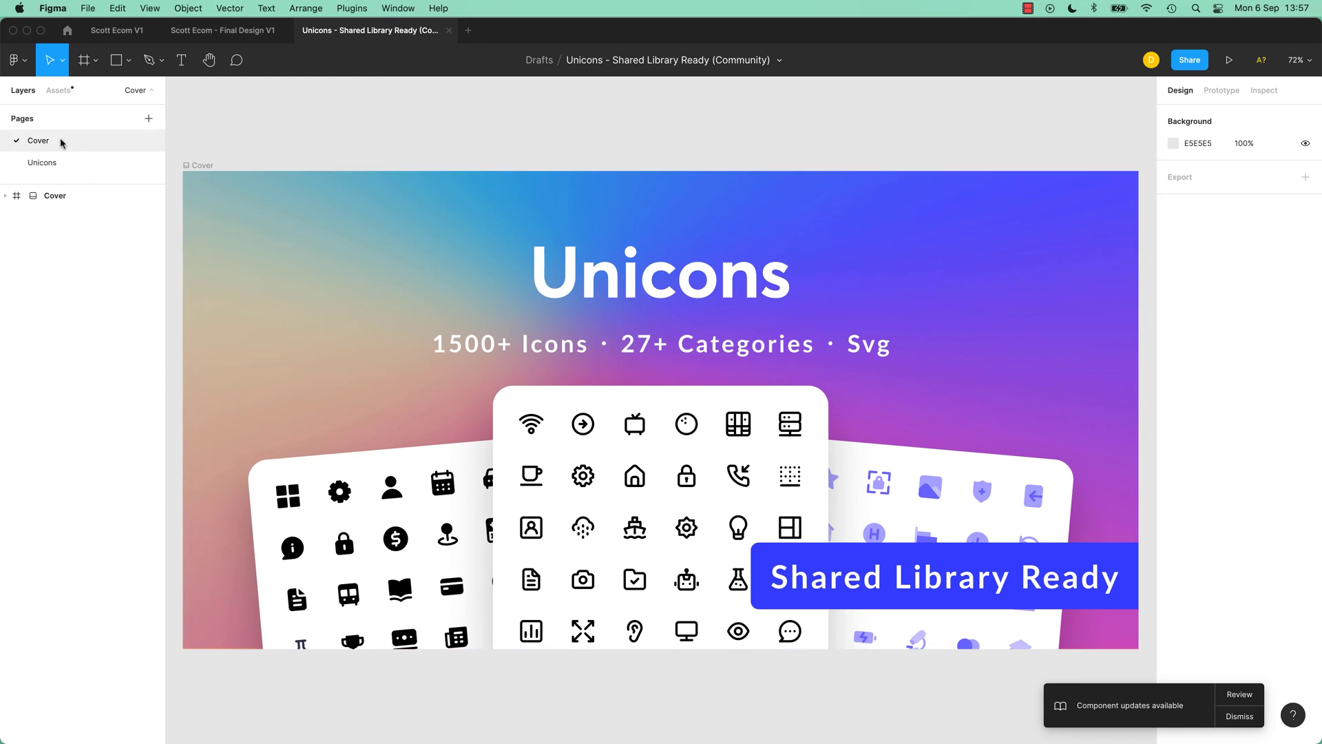
left_click(151, 90)
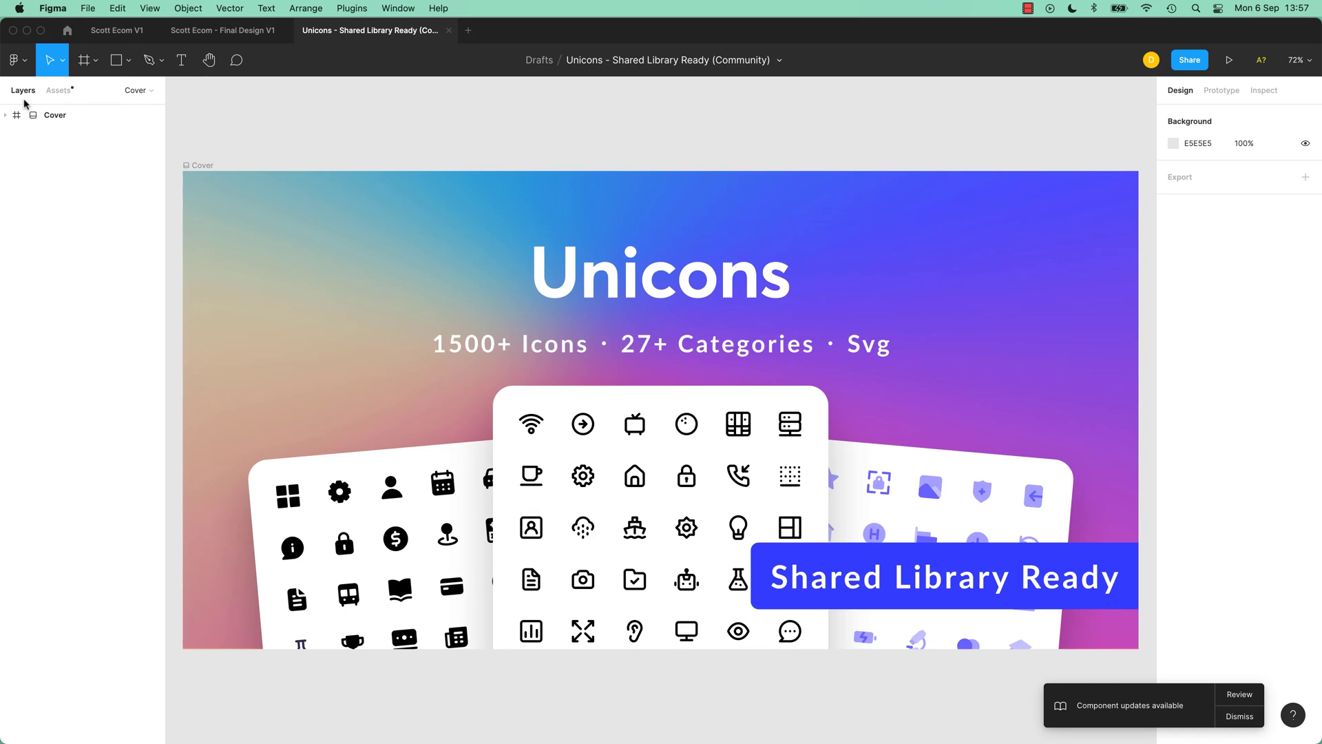
left_click(151, 91)
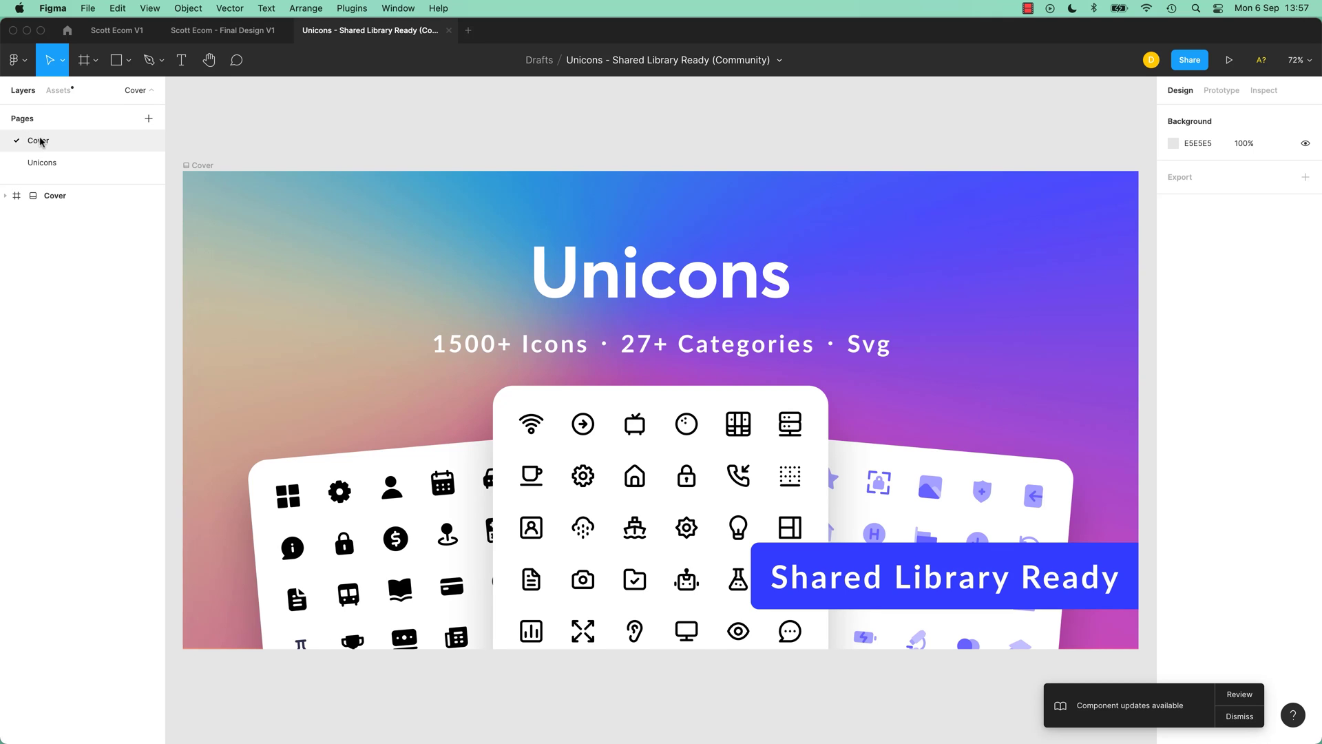
left_click(45, 165)
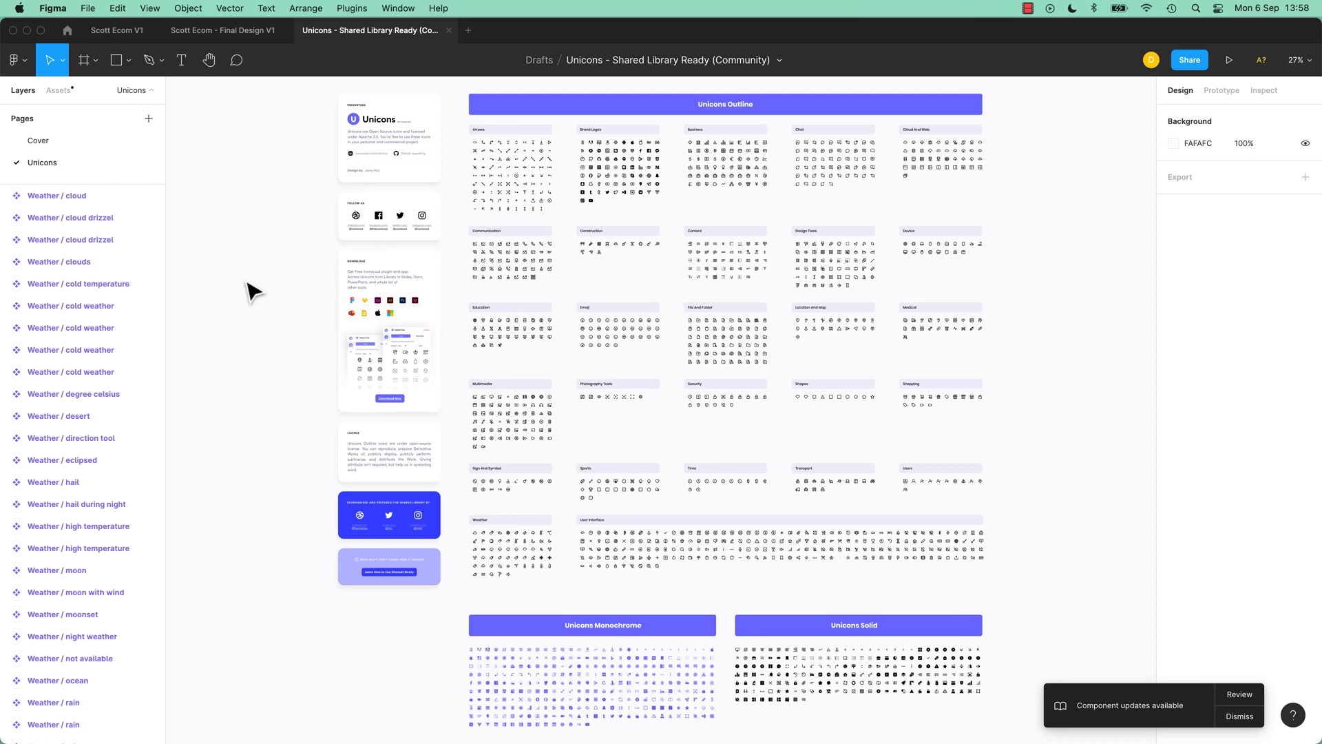
left_click(39, 141)
left_click(48, 161)
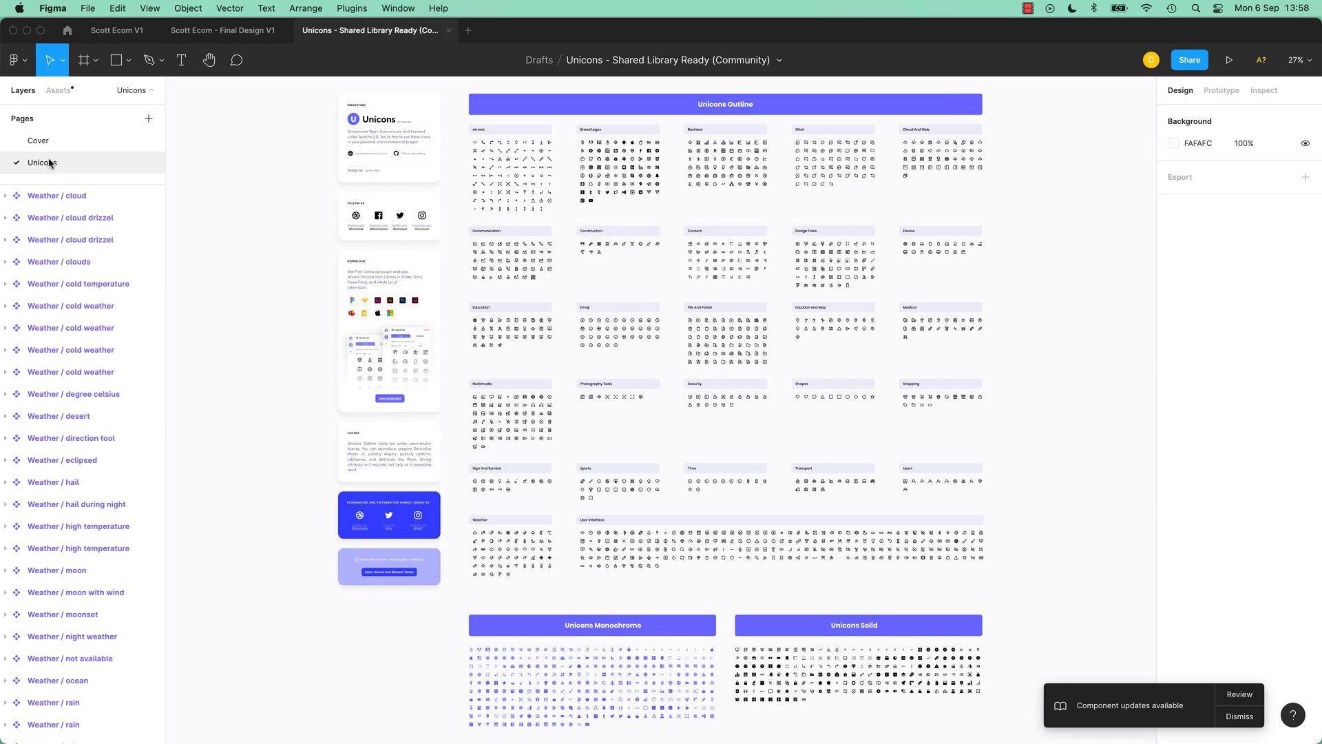
left_click(39, 141)
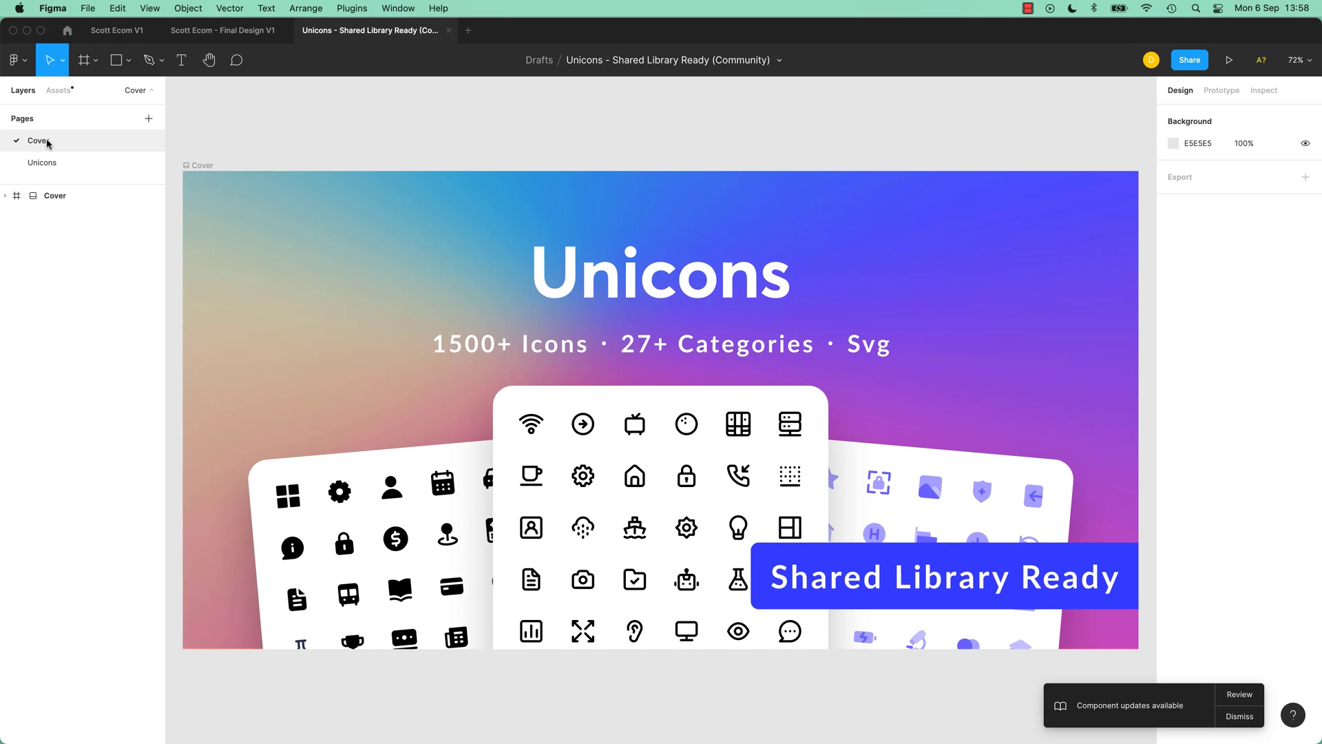
left_click(37, 163)
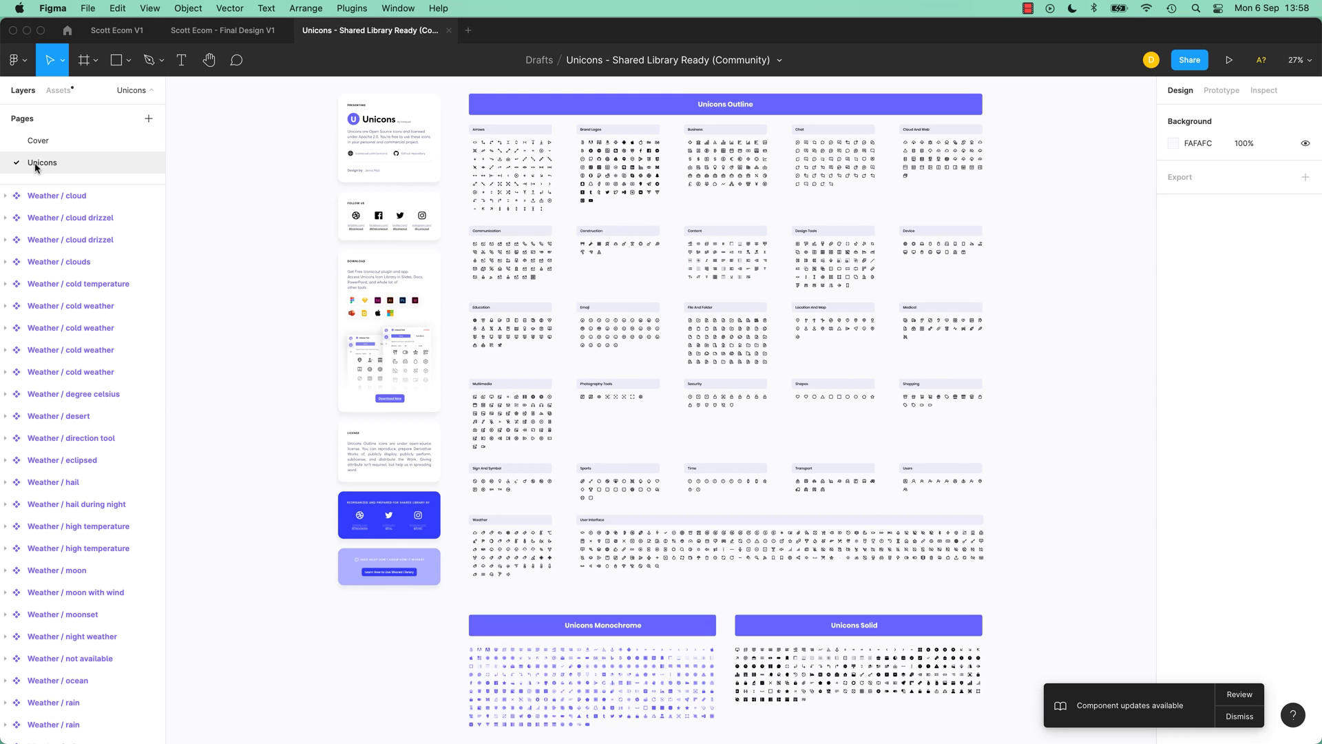
left_click(66, 31)
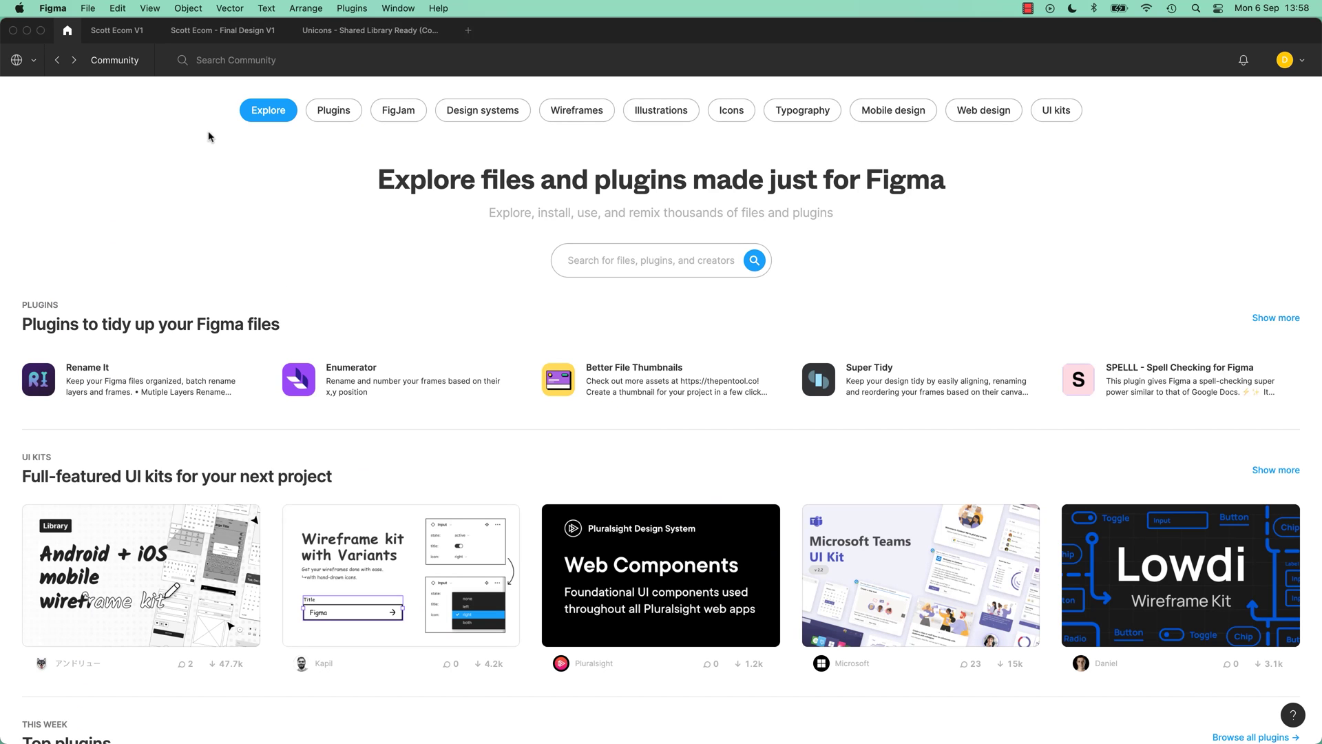
Switch to the Community workspace and open the Microsoft Teams UI Kit file.
left_click(30, 60)
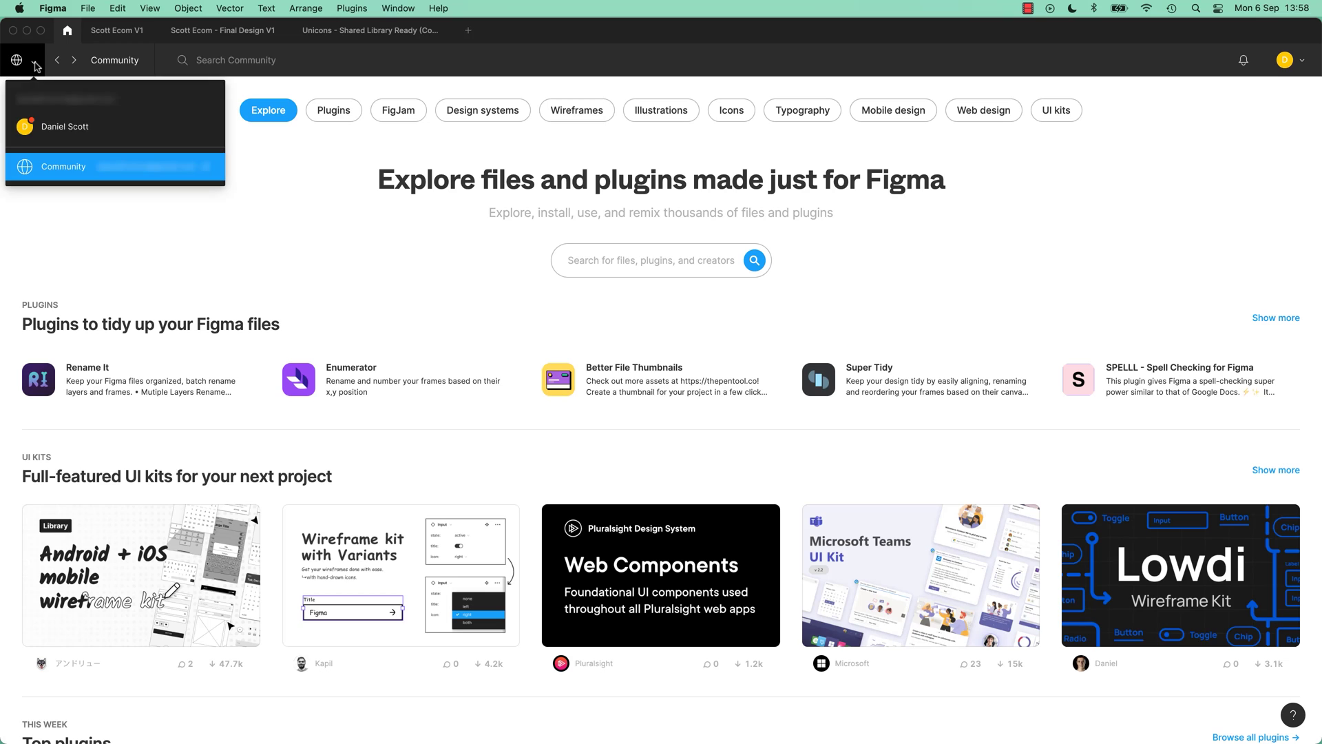
left_click(74, 174)
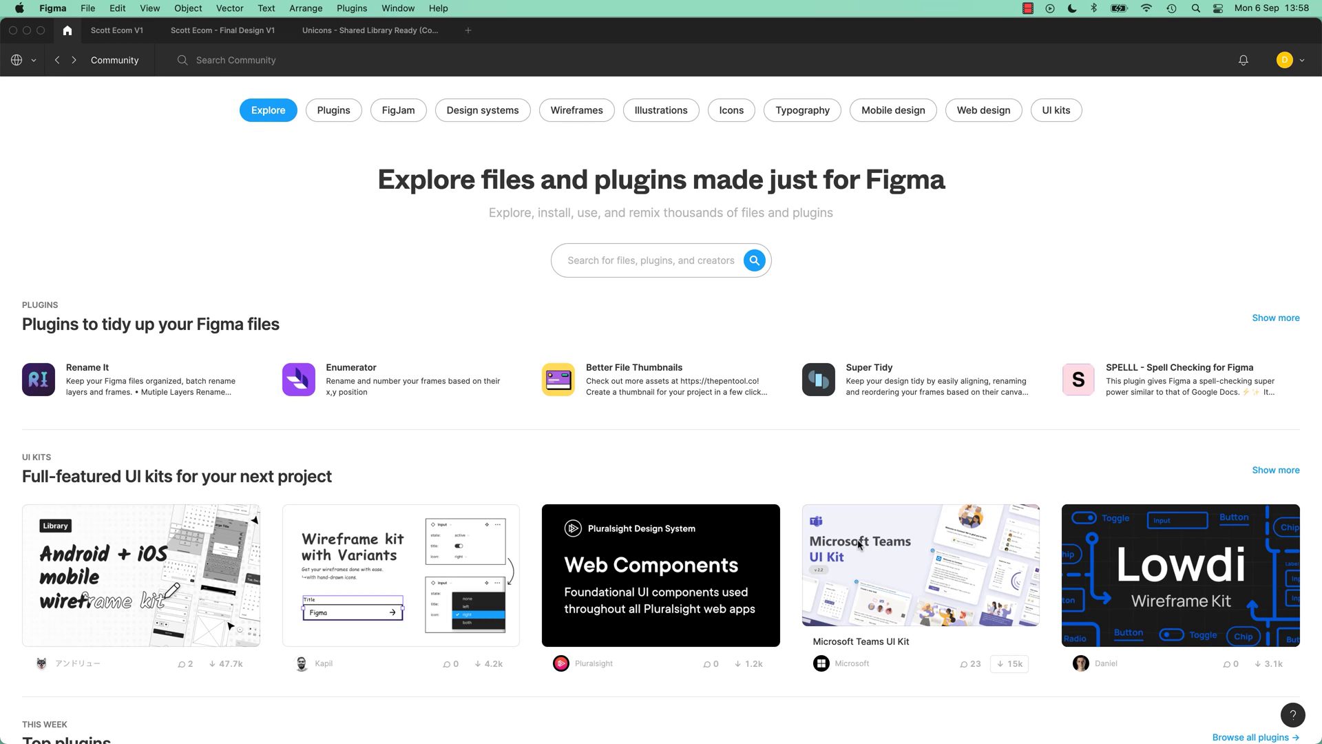
left_click(847, 558)
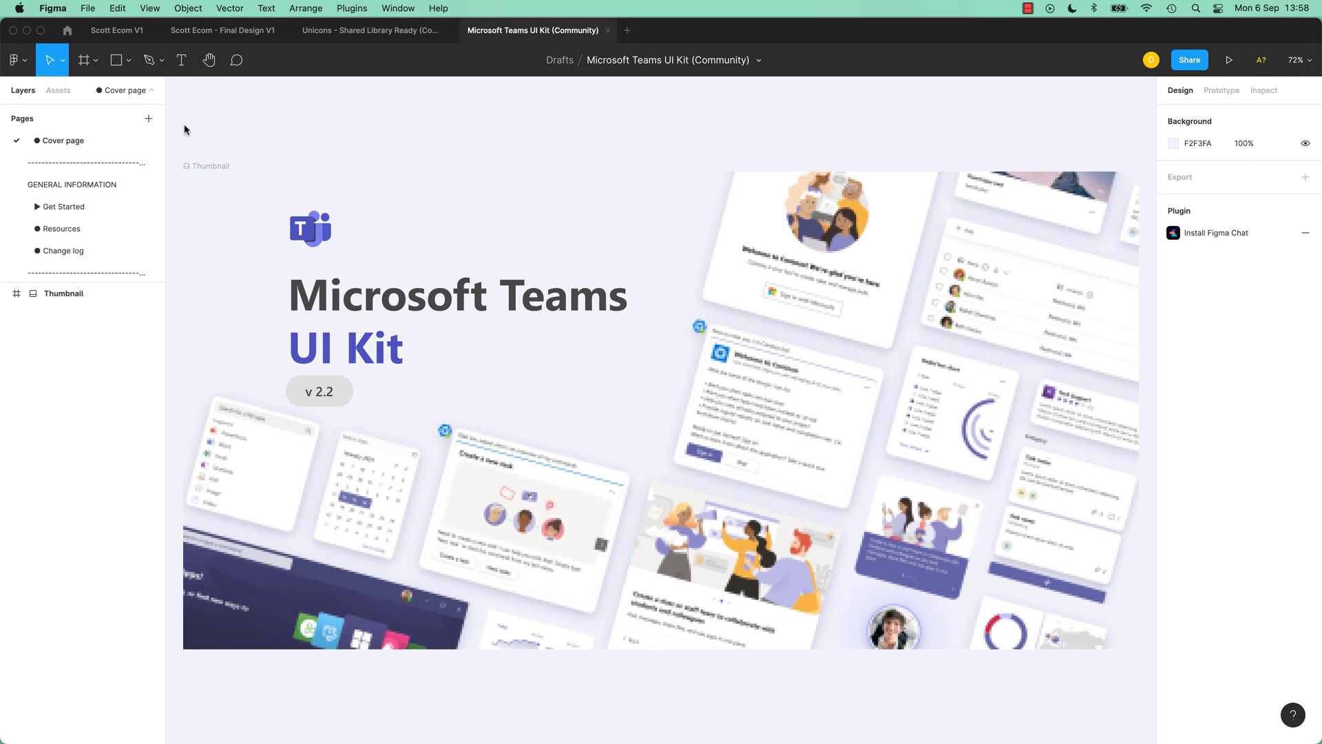
Browse the Teams UI Kit's GENERAL INFORMATION and Get Started pages.
left_click(152, 91)
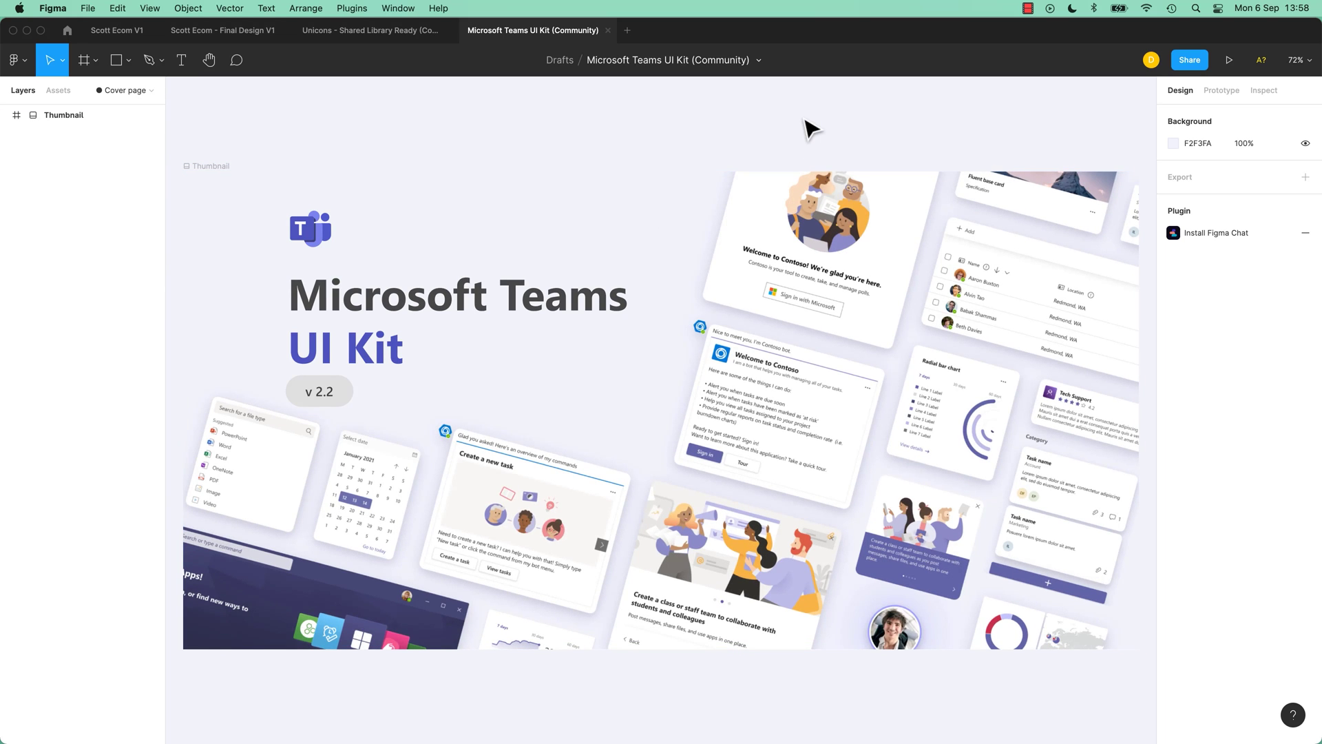
left_click(152, 92)
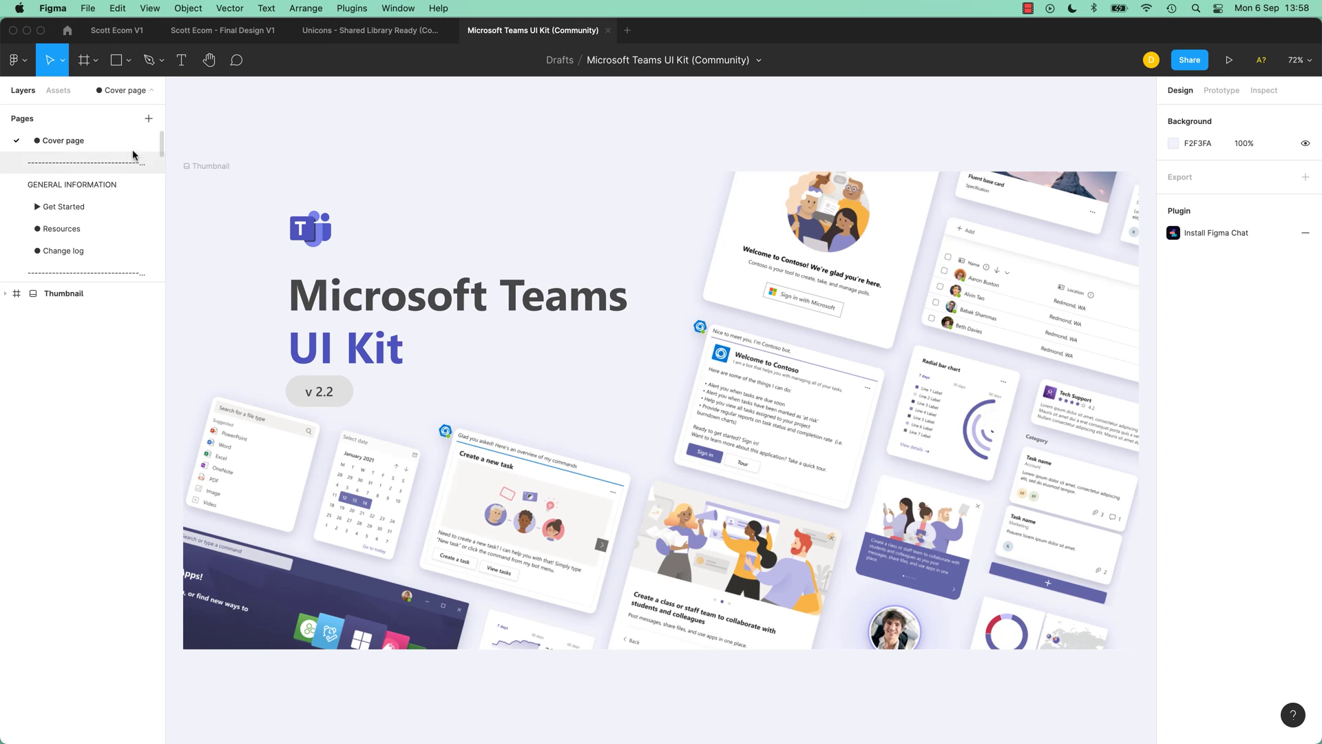
left_click(76, 186)
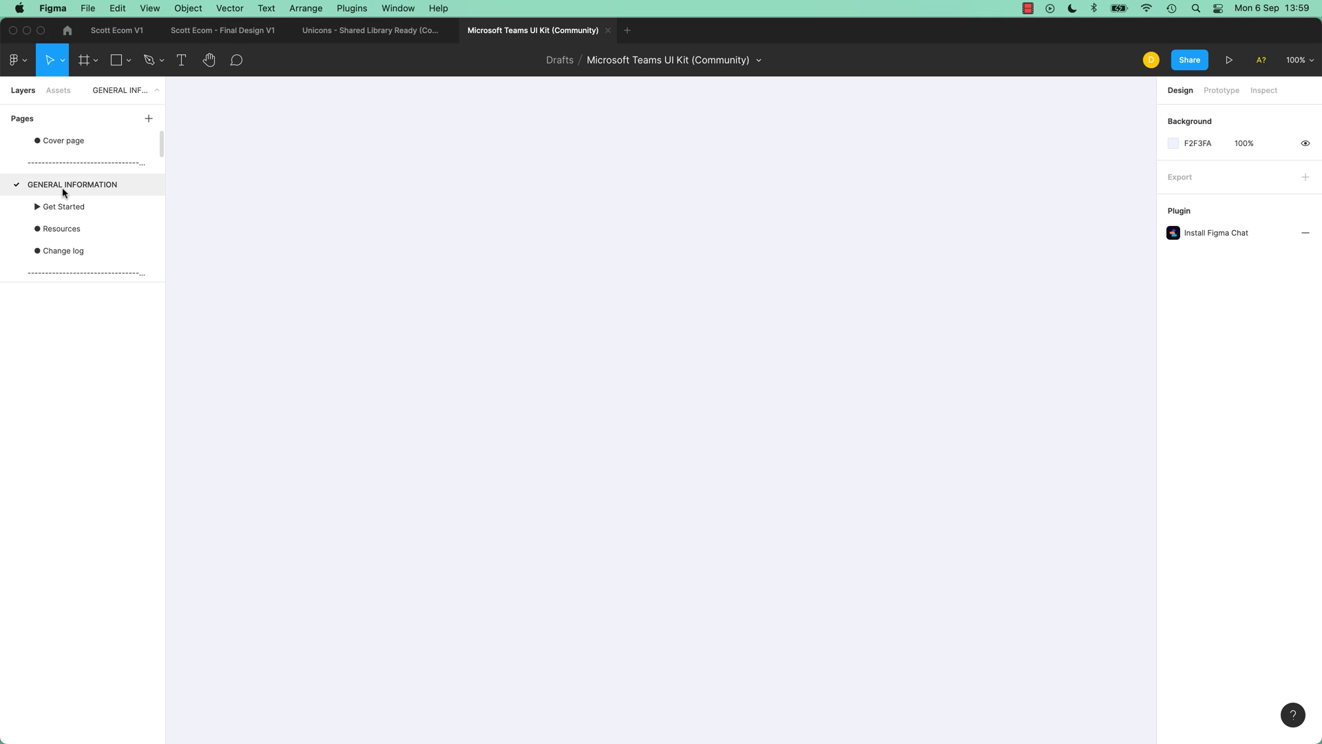
left_click(67, 205)
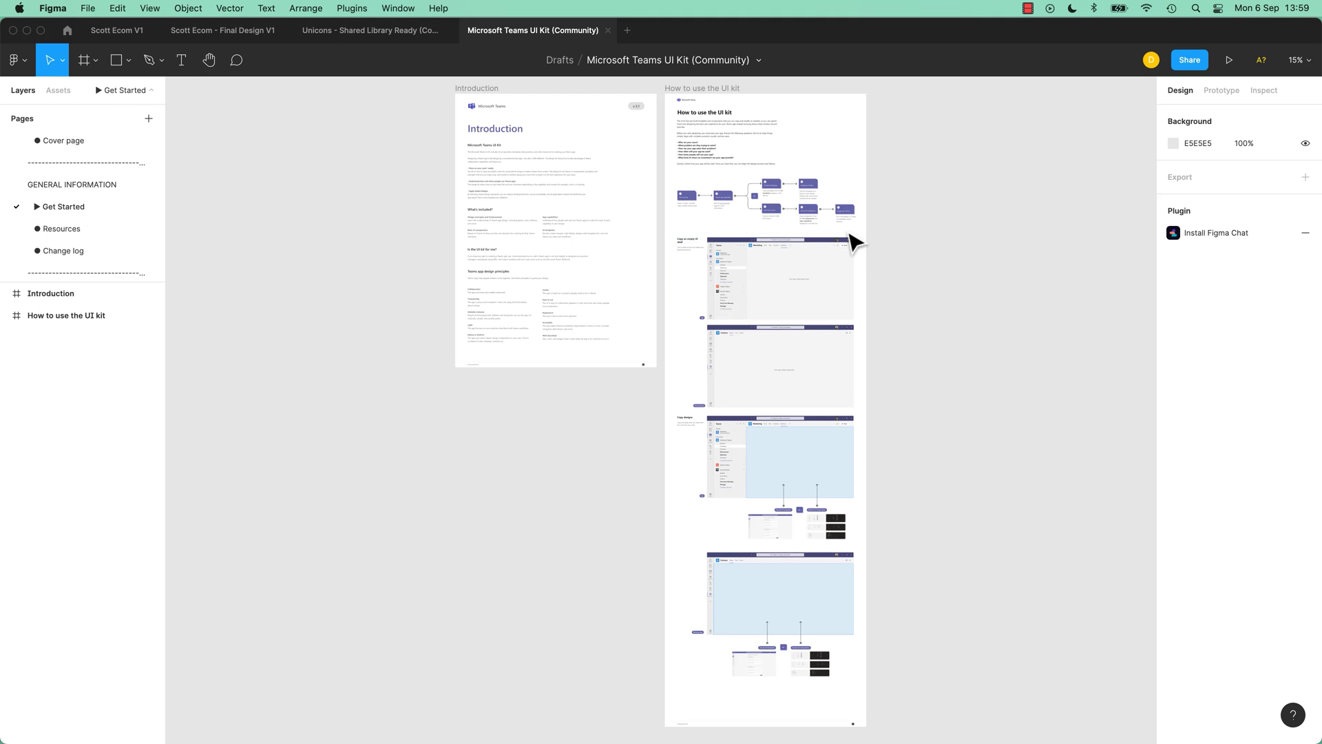
scroll(936, 109, "down", 5)
scroll(935, 109, "up", 5)
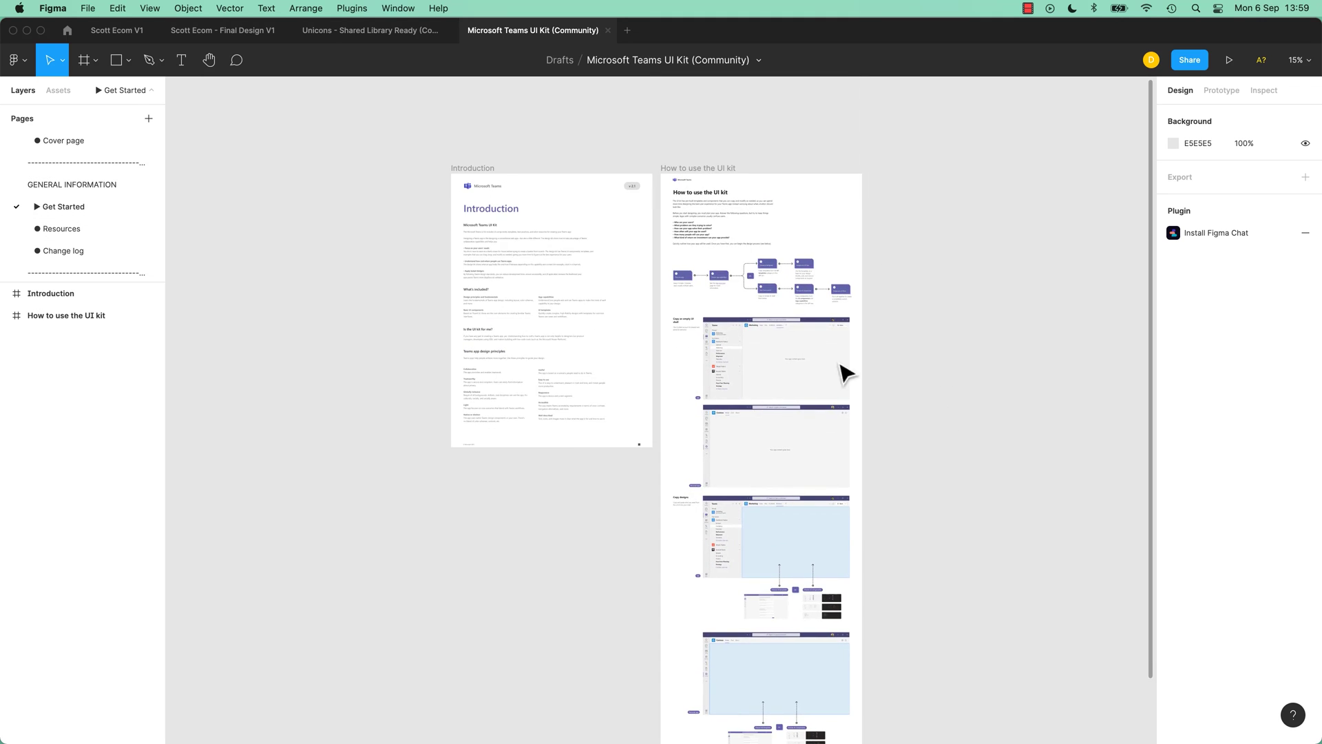
View the Resources and Change log pages, and enlarge the pages list to show DESIGN SYSTEM.
left_click(79, 229)
scroll(606, 420, "down", 3)
scroll(599, 327, "up", 3)
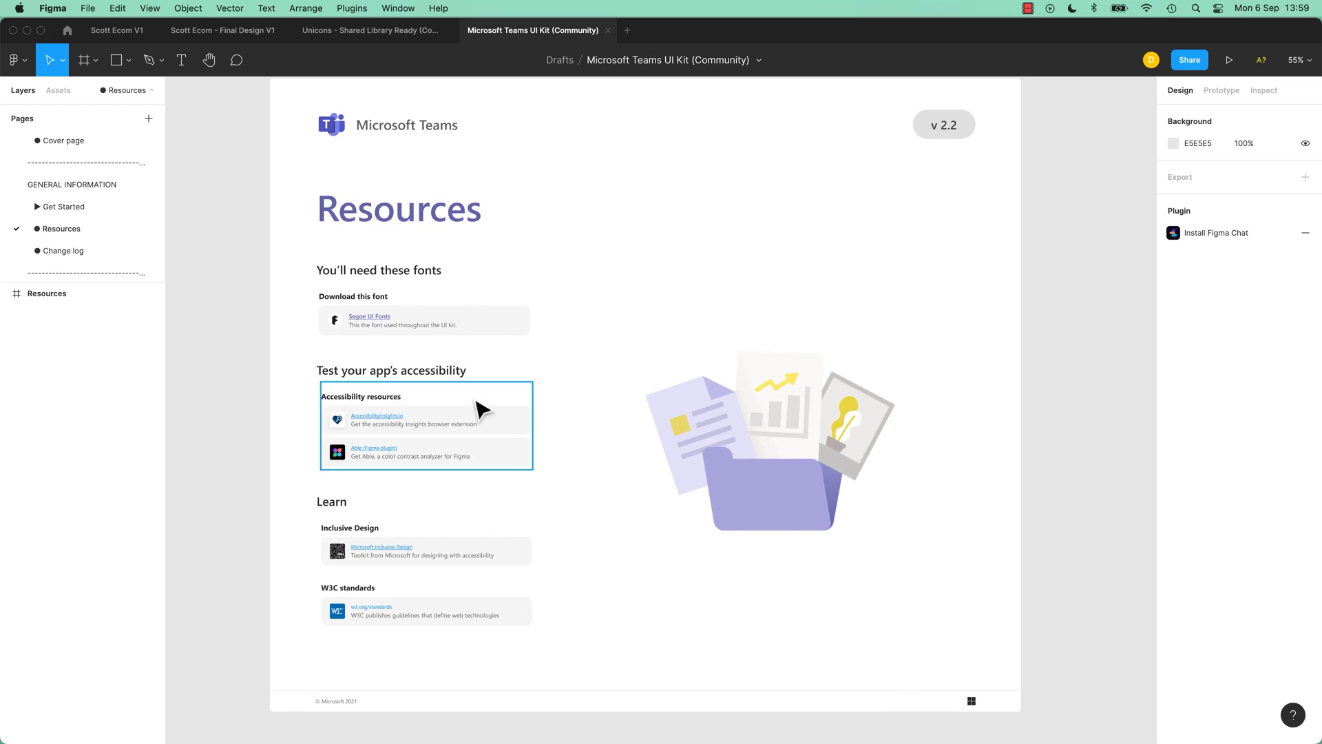
left_click(66, 251)
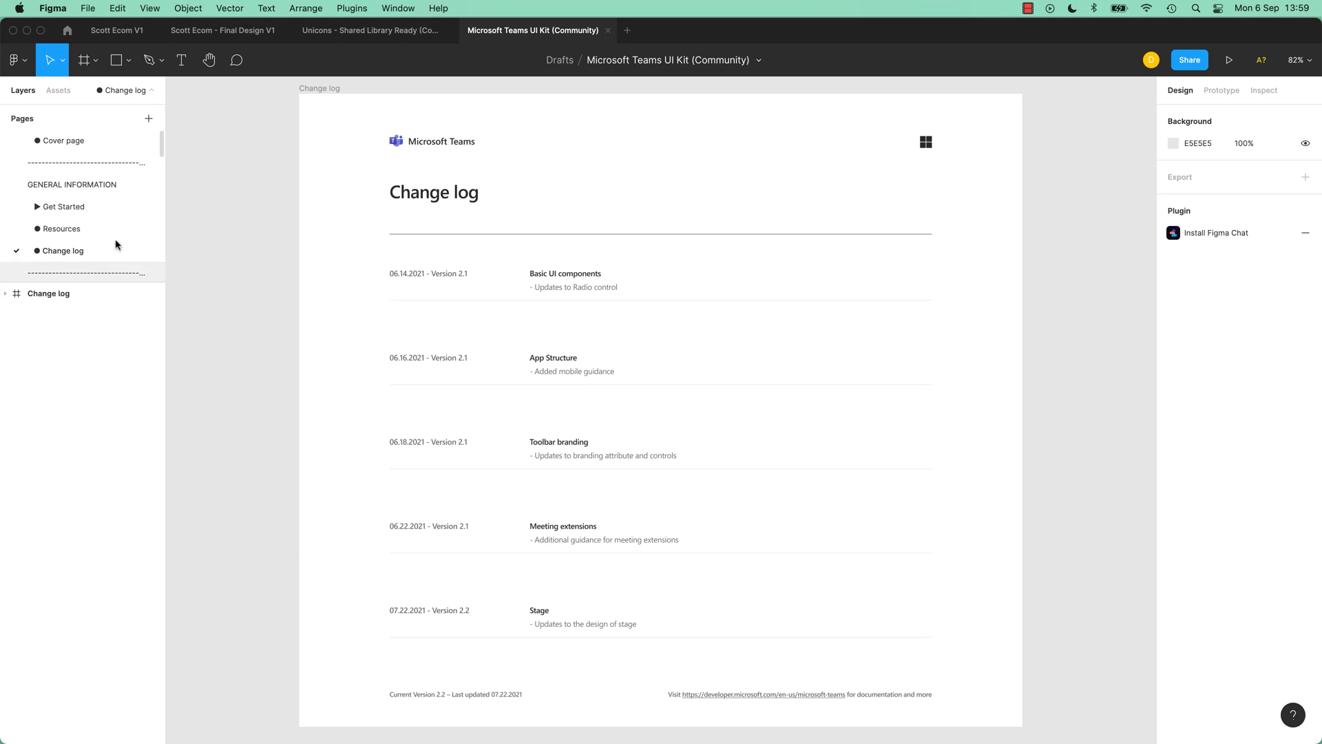
left_click_drag(95, 283, 109, 487)
Step through the Layout, Avatars, Icons and Type pages to reach the Colors page.
left_click(101, 317)
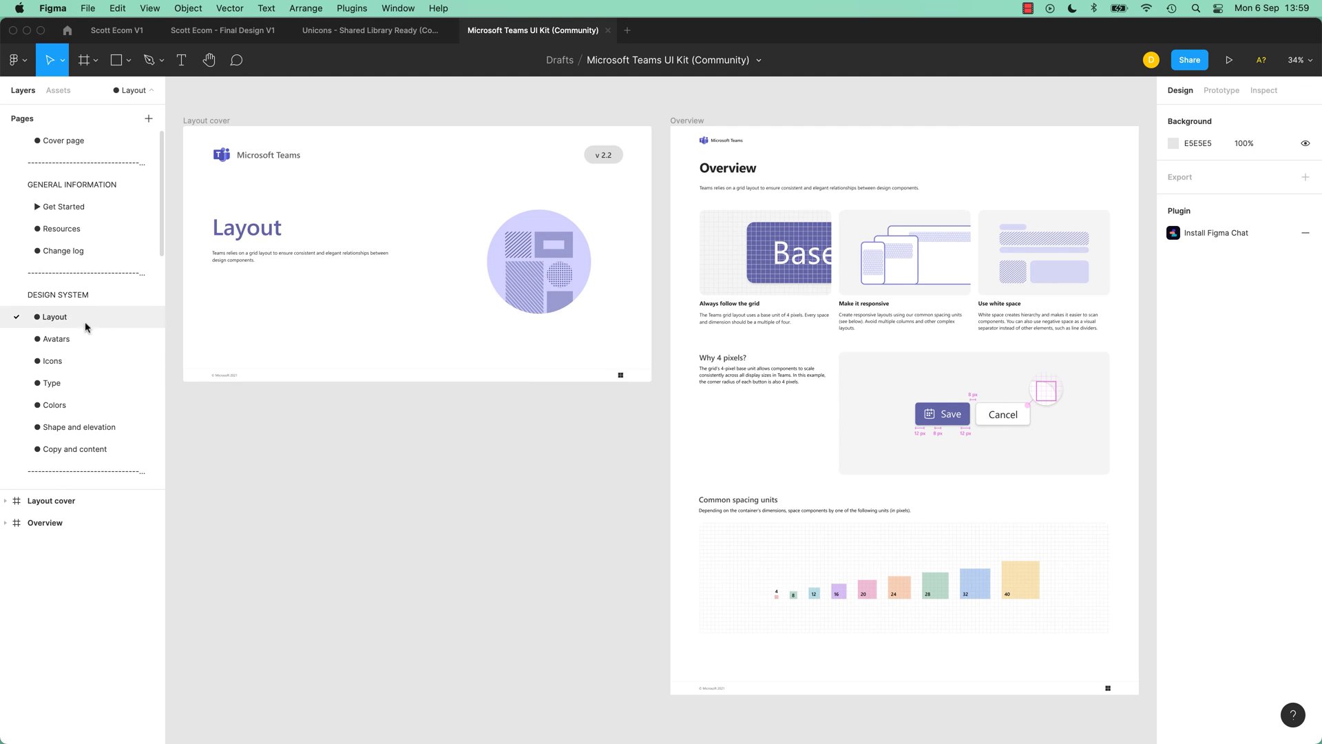
left_click(77, 338)
left_click(63, 364)
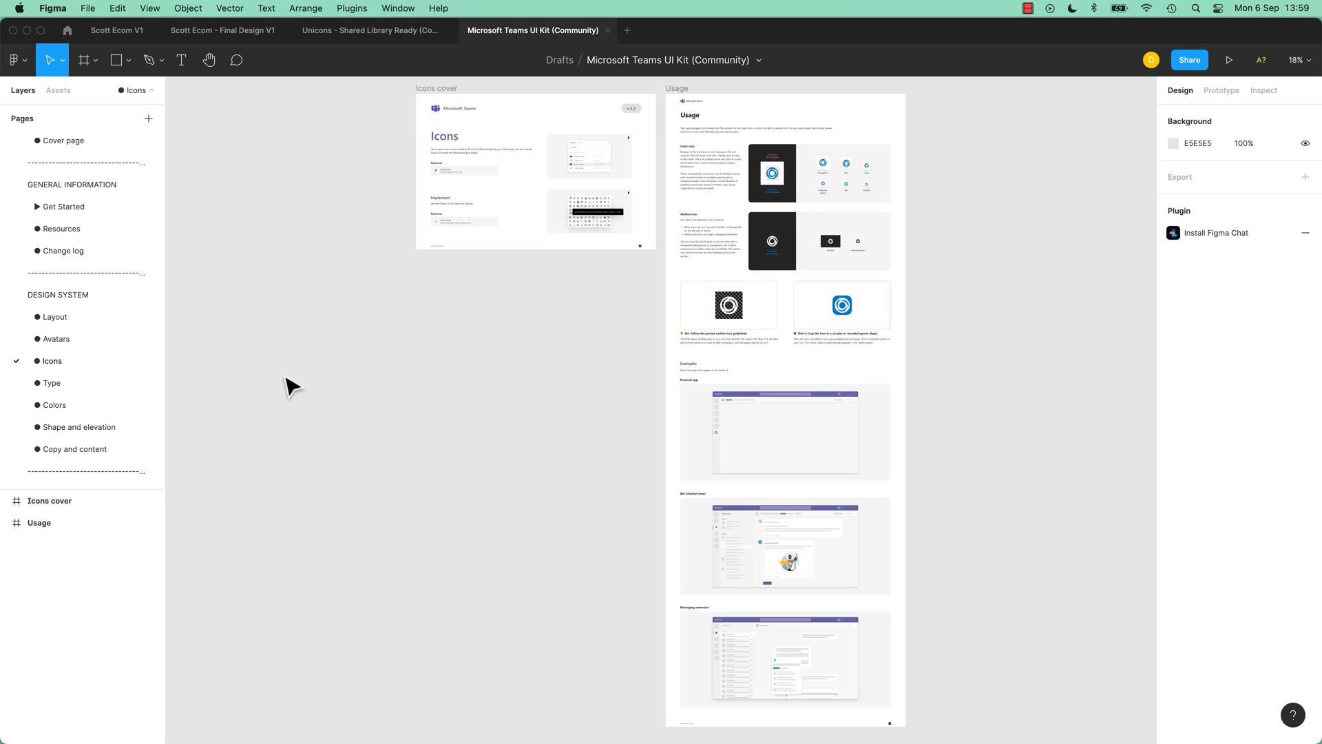
left_click(69, 391)
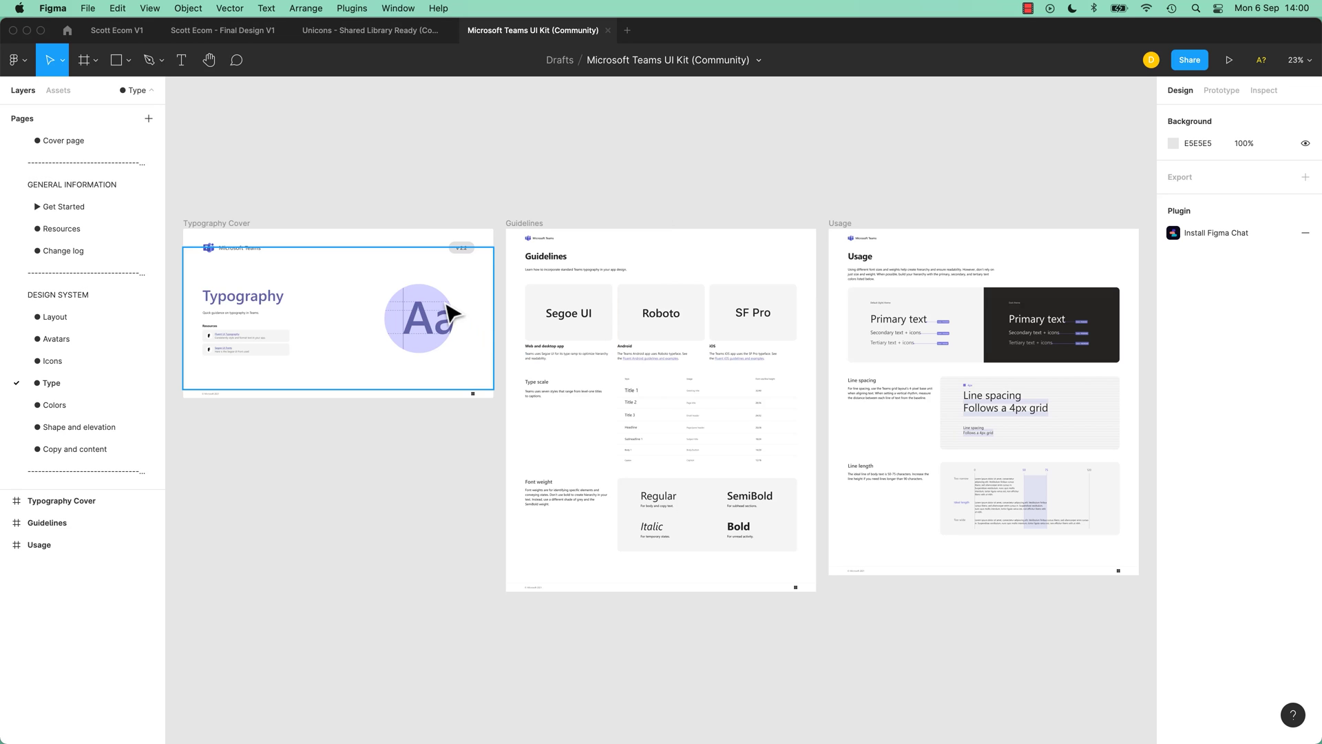
left_click(74, 405)
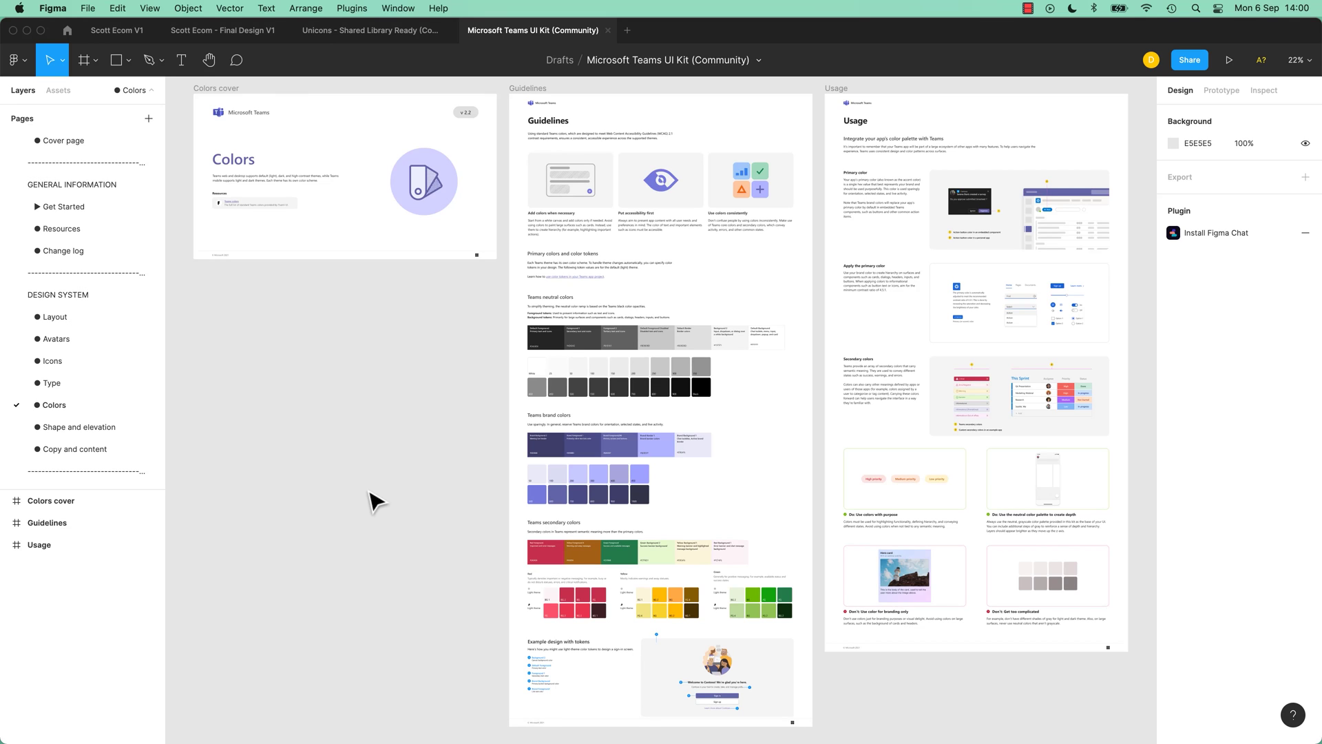
scroll(86, 375, "down", 5)
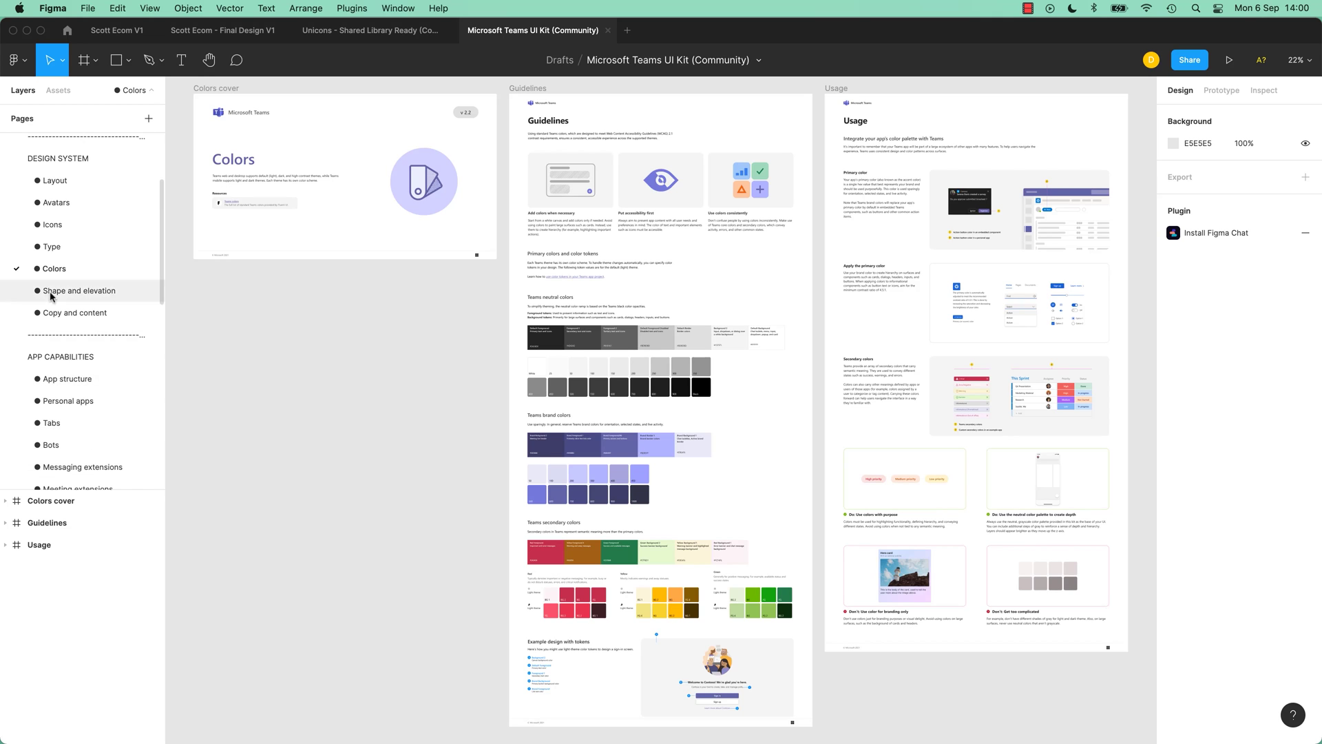
Browse the UI kit's App structure > Personal apps page and inspect its mobile frame layers.
left_click(75, 378)
left_click(77, 401)
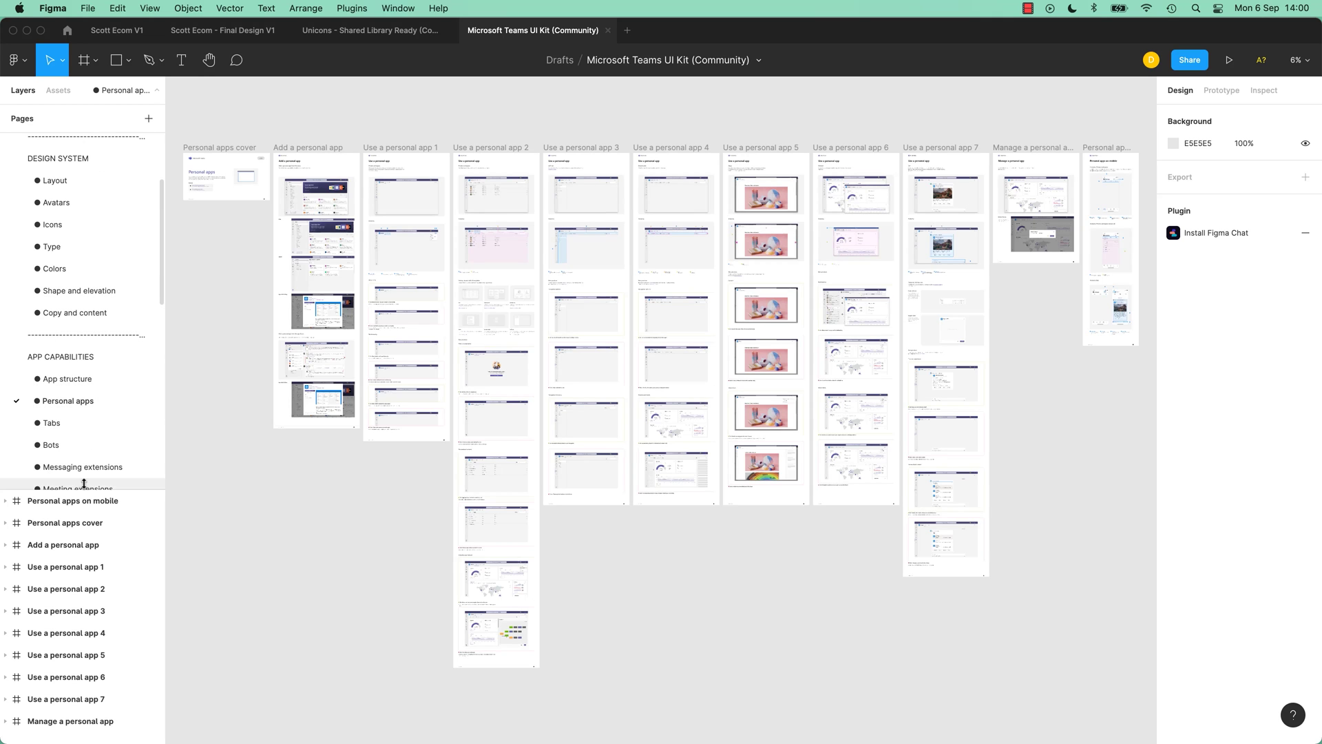
left_click_drag(83, 489, 111, 200)
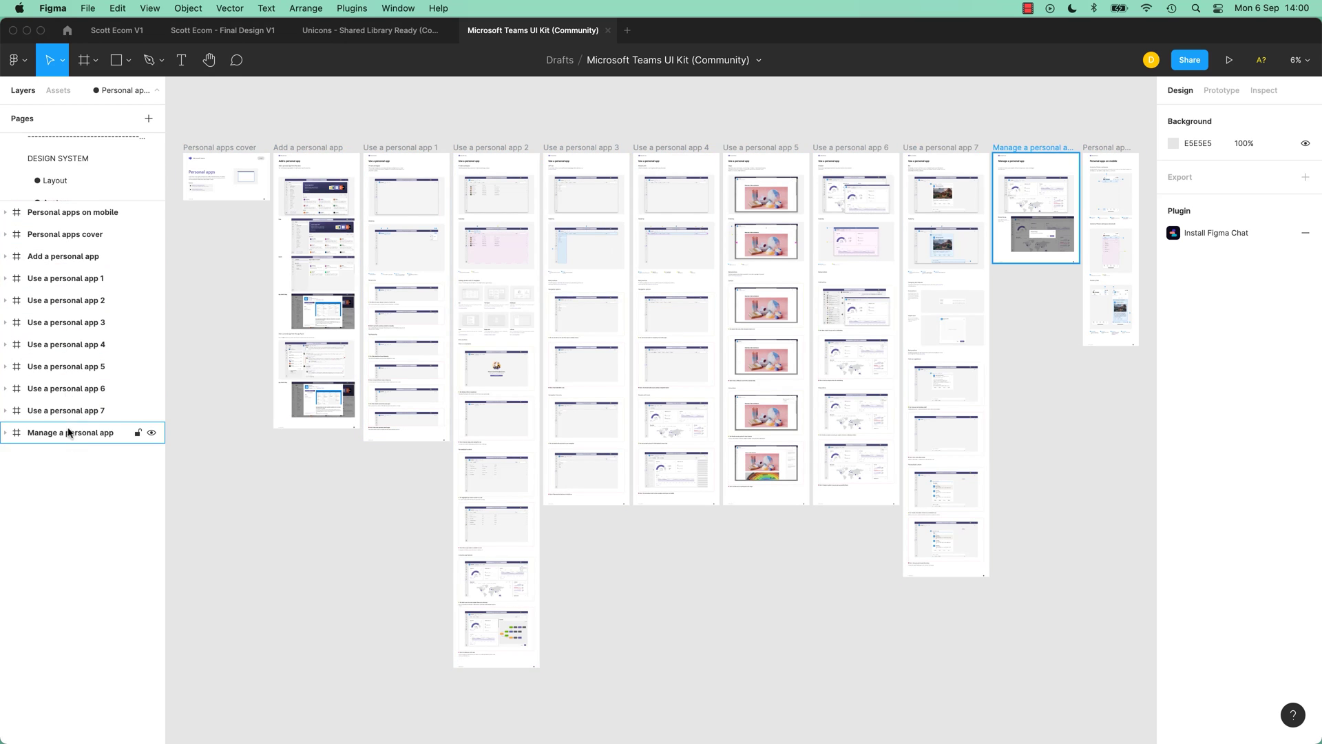
left_click(6, 212)
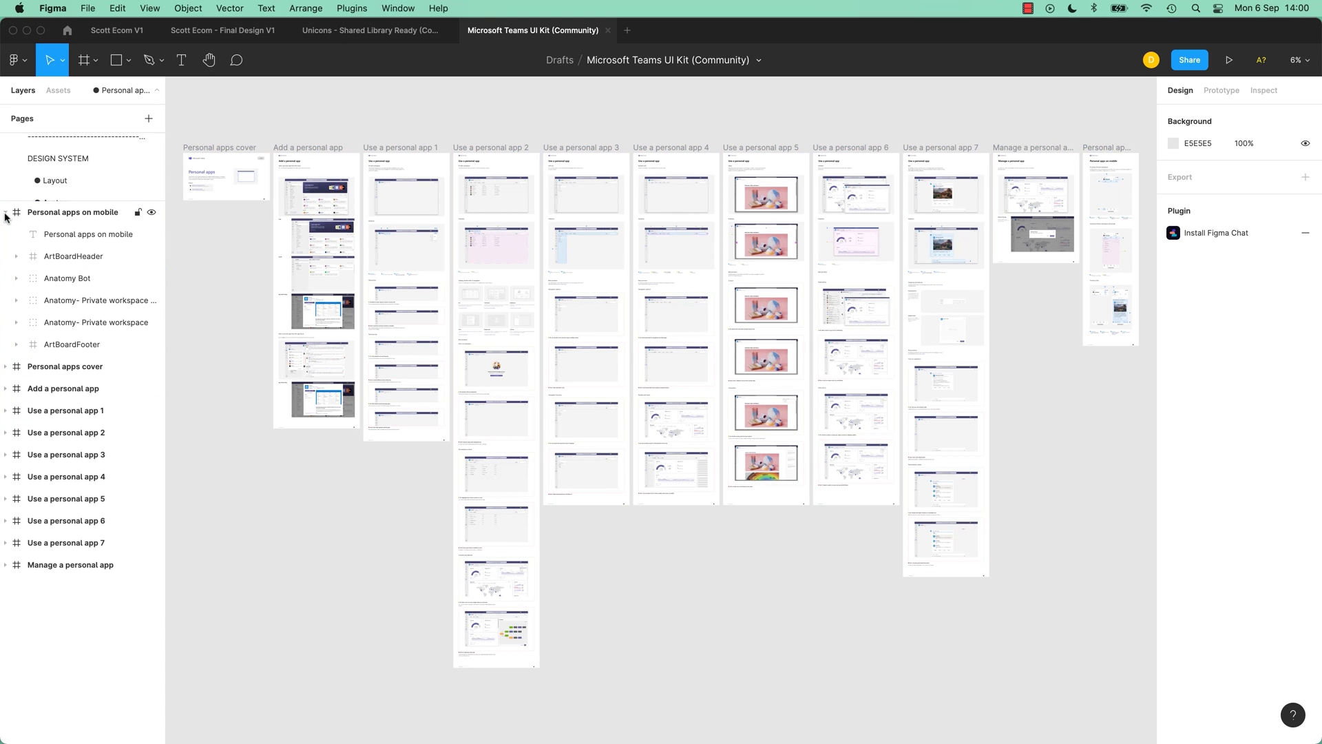
left_click(17, 257)
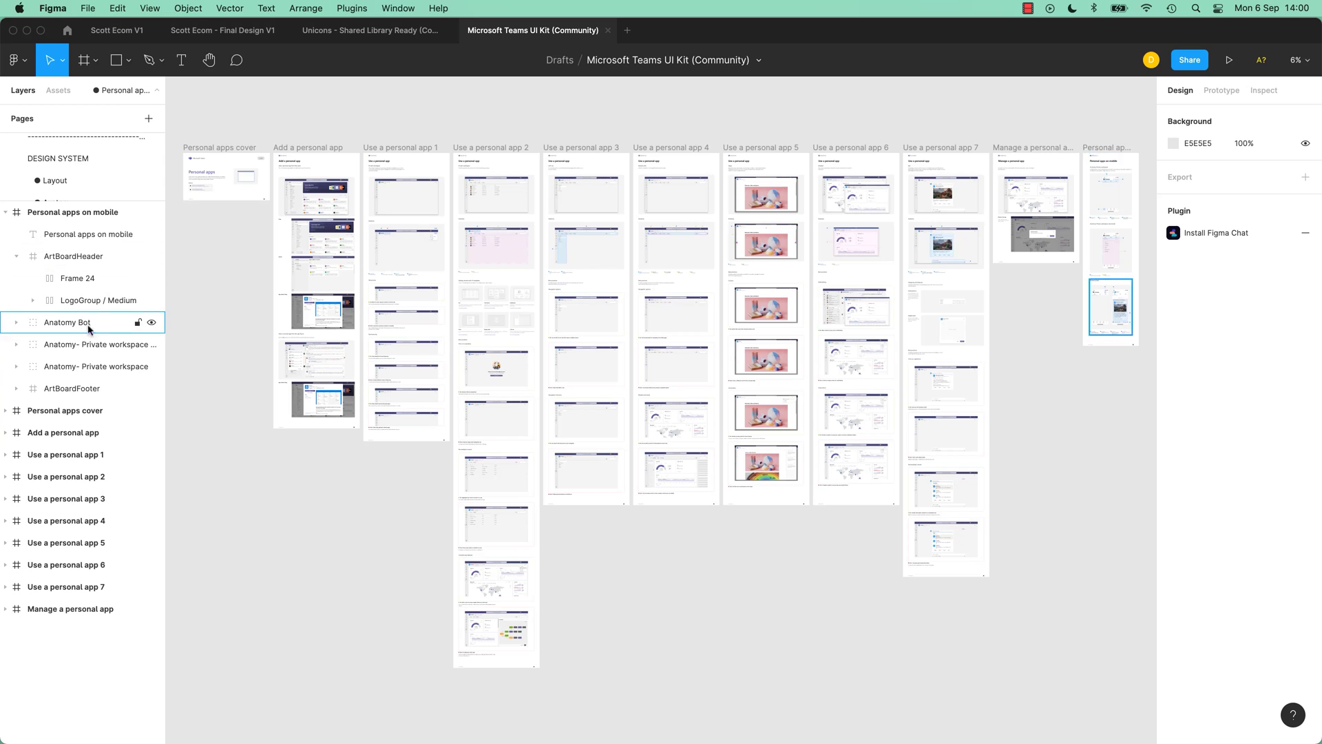
left_click(6, 212)
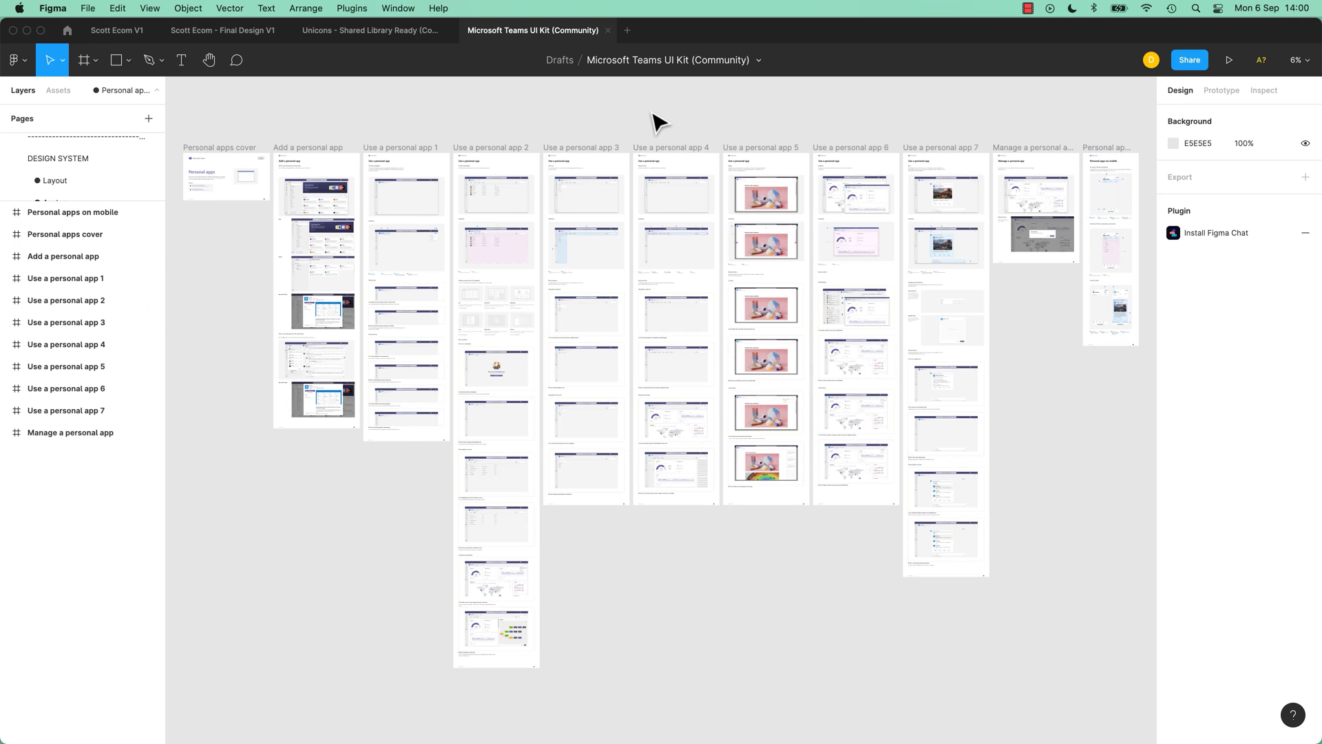
Back in Scott Ecom V1, edit the Mobile page name, changing it to 'Mobile P'.
left_click(109, 30)
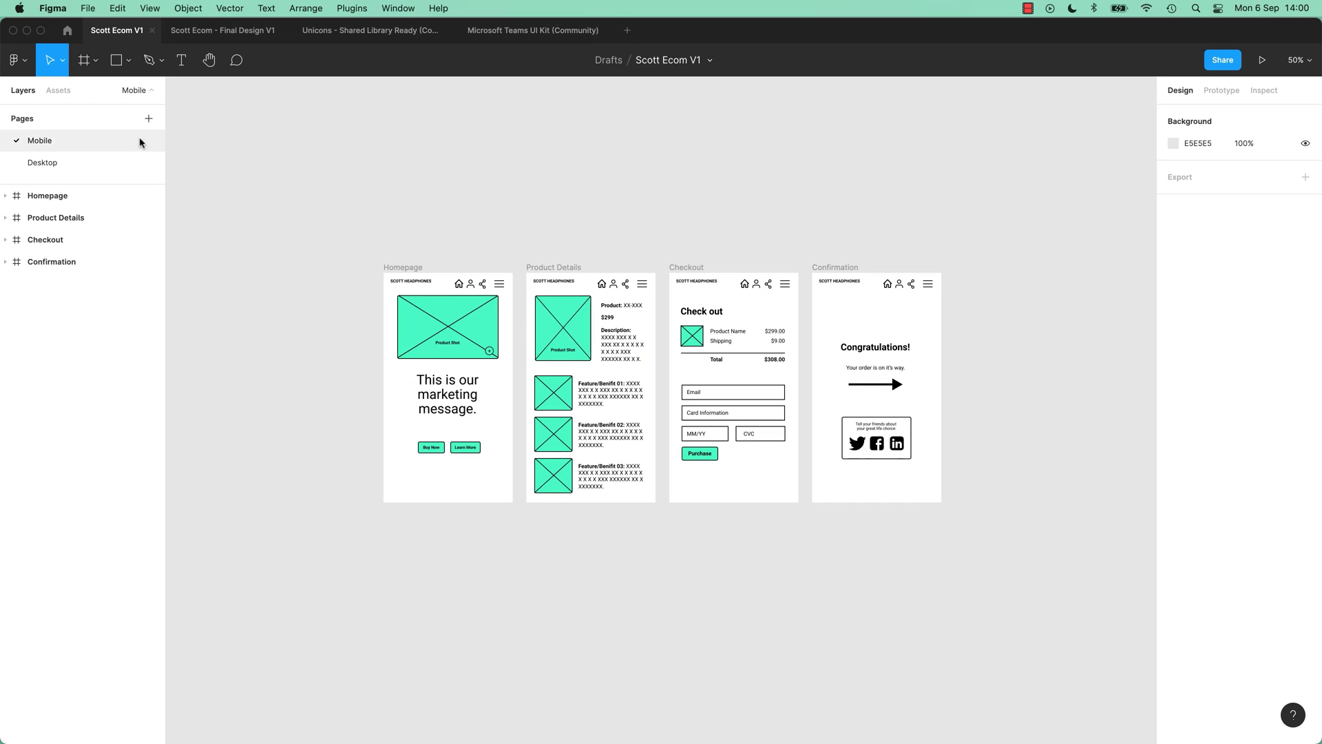
double_click(58, 142)
left_click(59, 142)
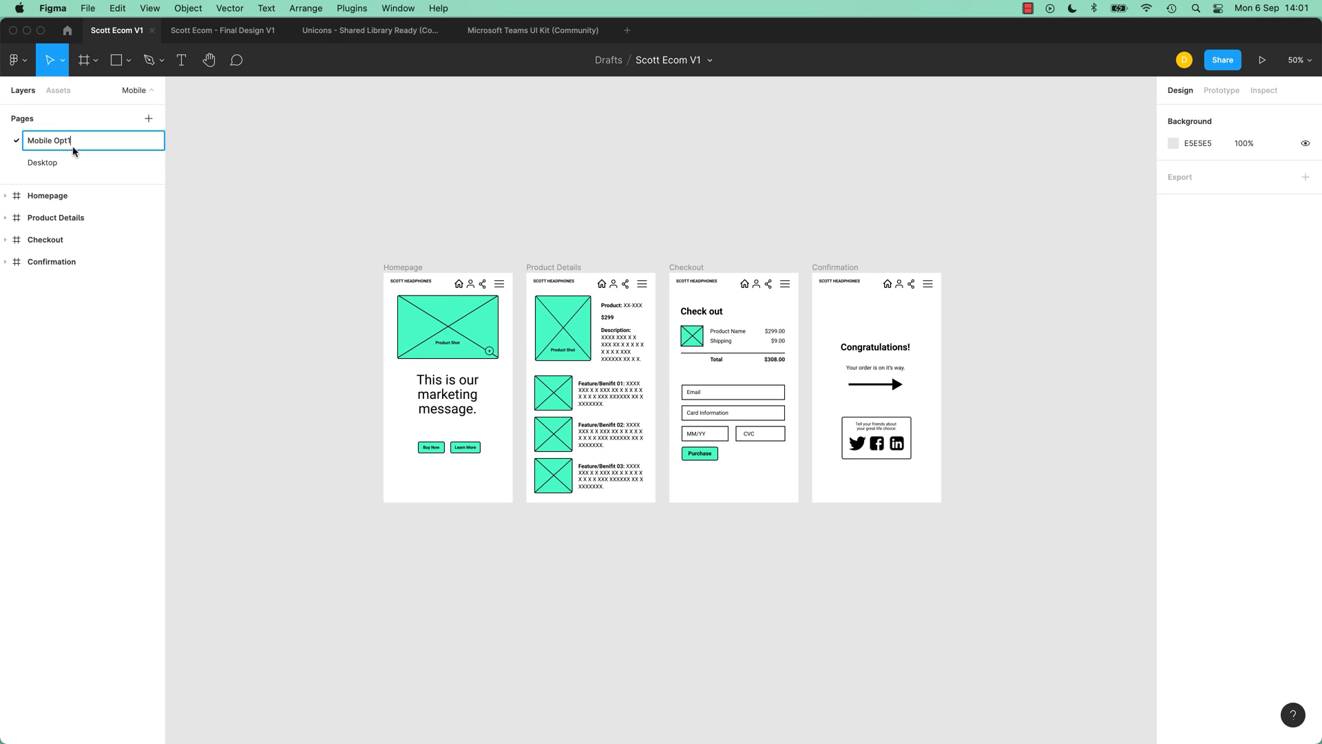
key("BackSpace")
key("BackSpace")
key("BackSpace")
key("BackSpace")
type("P")
key("Return")
Restore the name Mobile and add a new page named Brief & Taskflow.
double_click(101, 142)
key("Return")
left_click(143, 124)
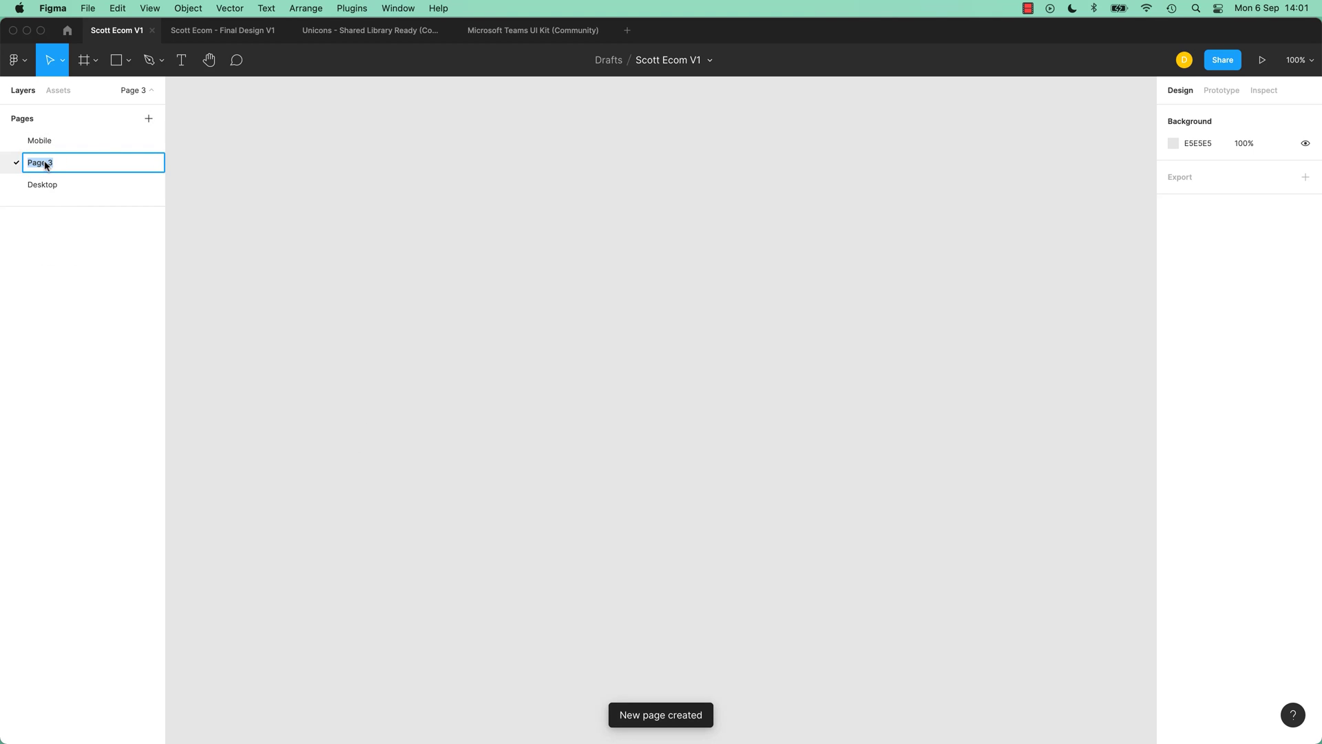
type("Brief T")
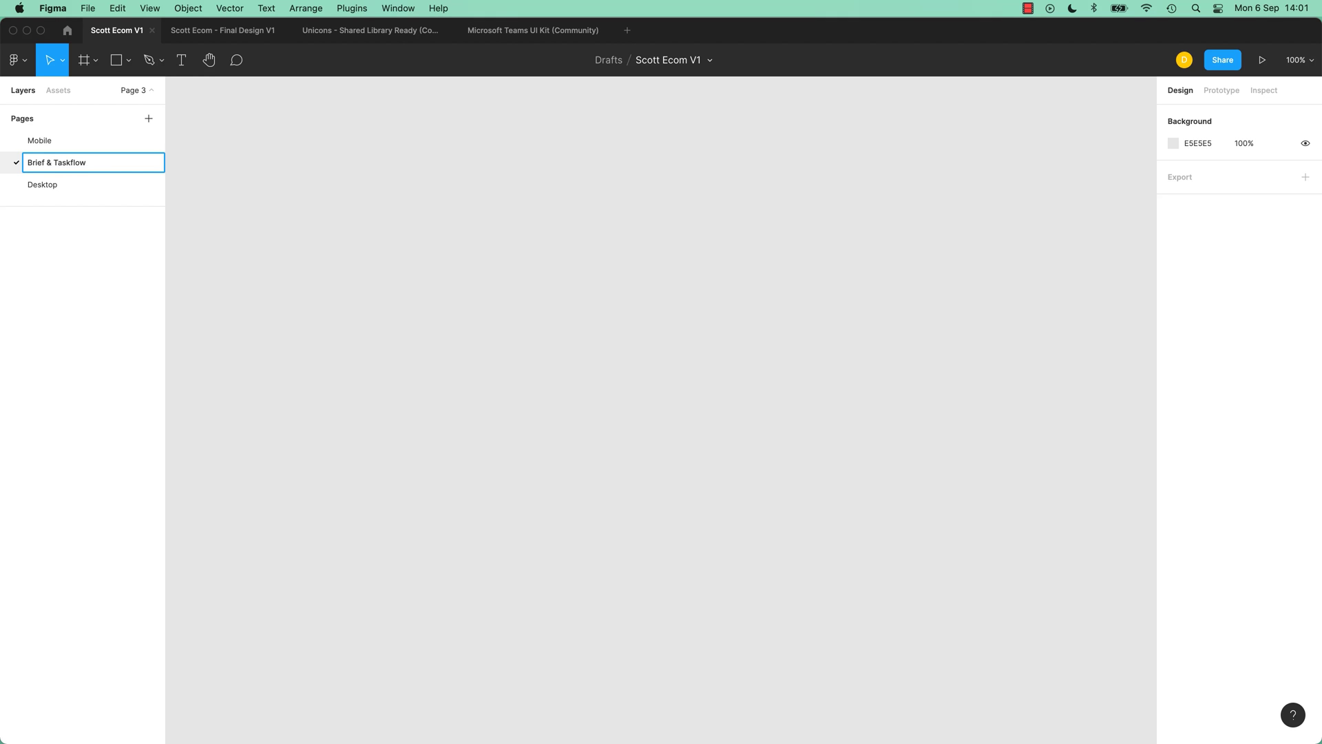
Move Brief & Taskflow to the top of the page list and copy the persona text from Final Design V1.
left_click(53, 236)
left_click_drag(59, 165, 51, 136)
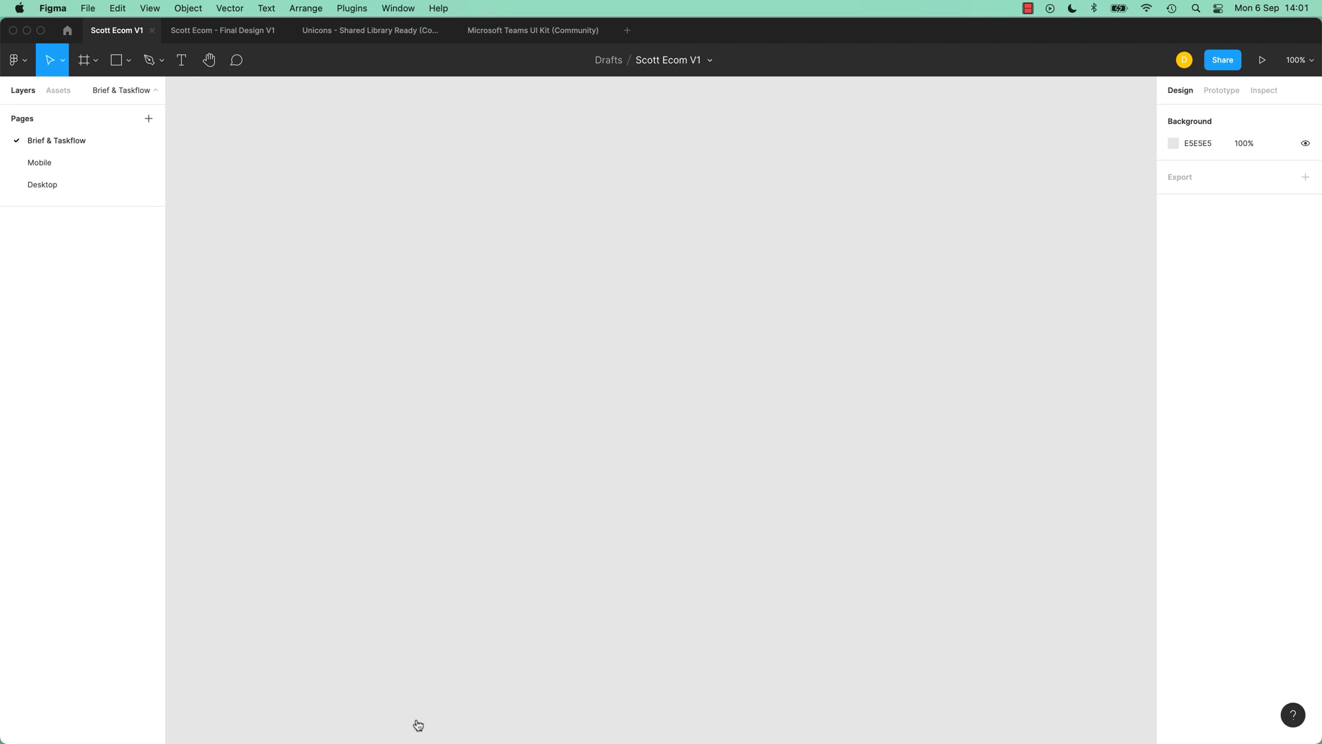
left_click(241, 33)
left_click_drag(250, 305, 1086, 605)
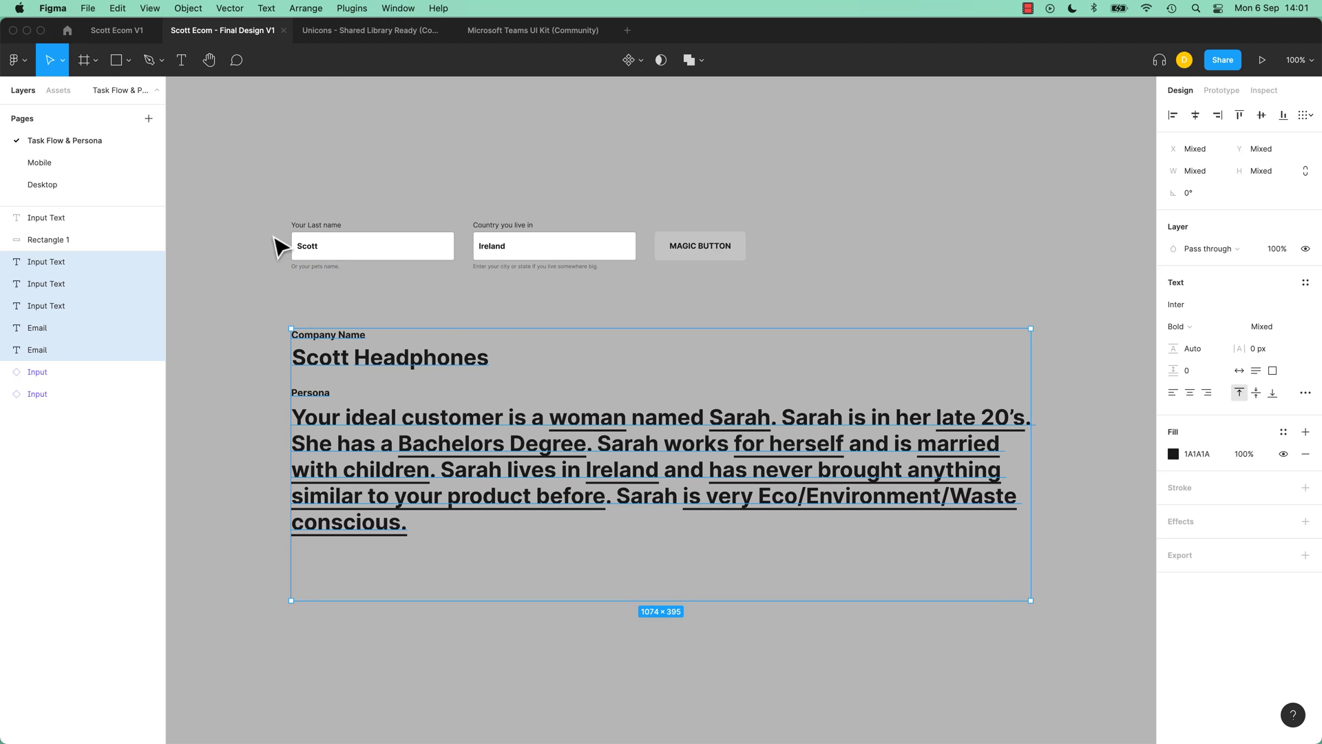
key("super+c")
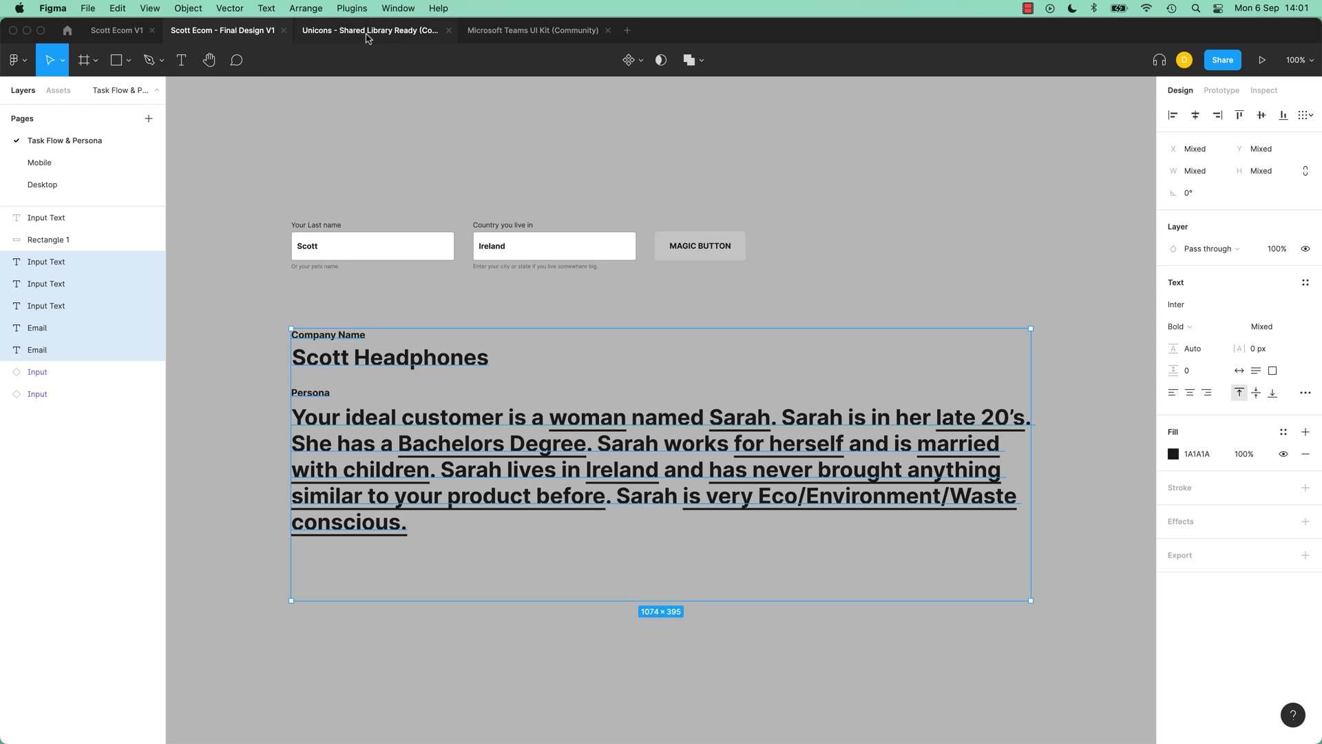
Paste the Scott Headphones company name and persona brief onto the Brief & Taskflow page.
left_click(120, 31)
key("super+v")
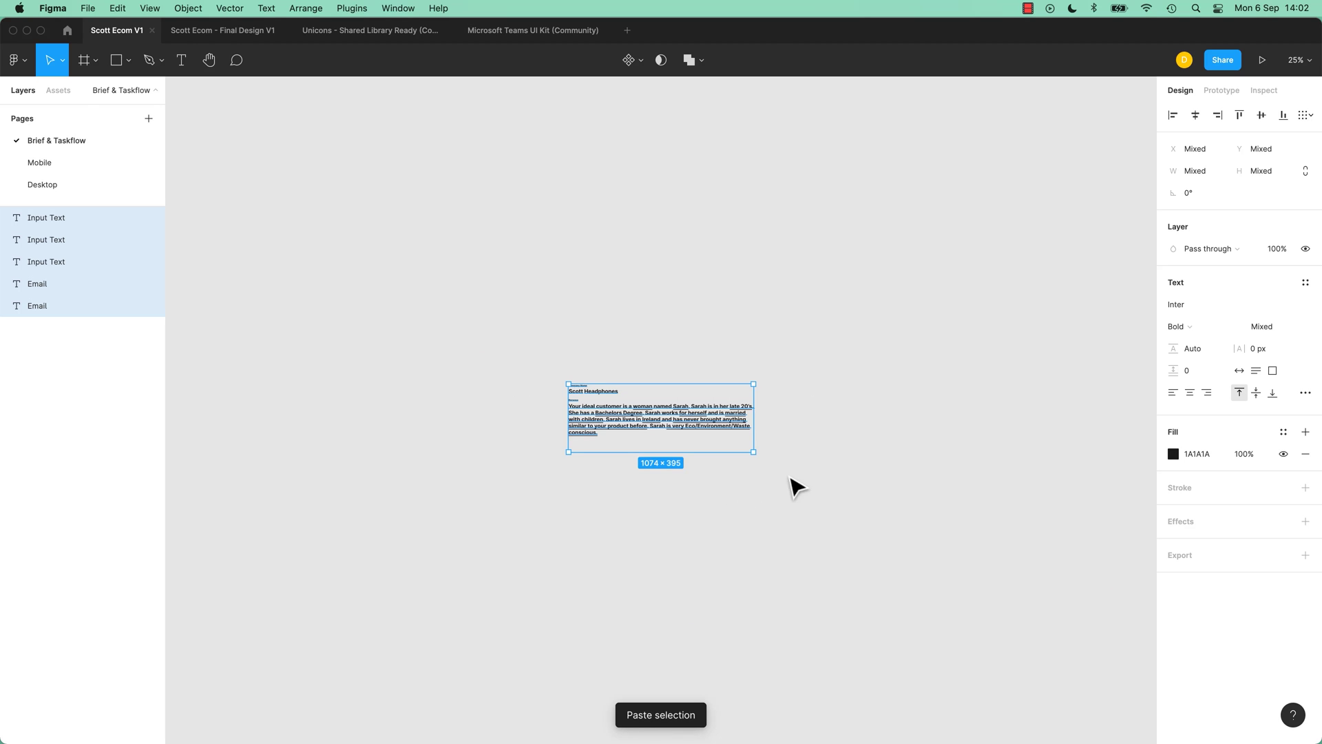
left_click_drag(754, 453, 599, 398)
key("super+z")
left_click(720, 462)
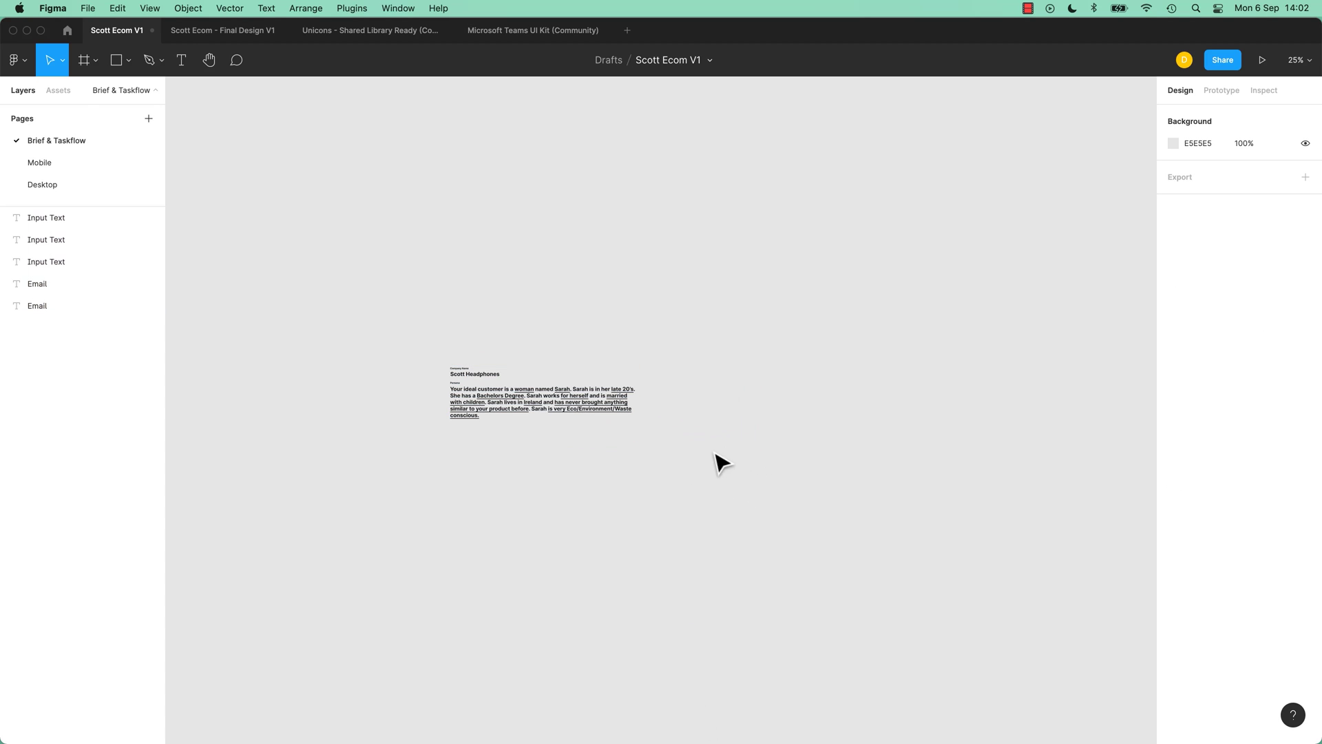
From Home, switch to your own account's files and open Task Flow from the recent files.
left_click(67, 31)
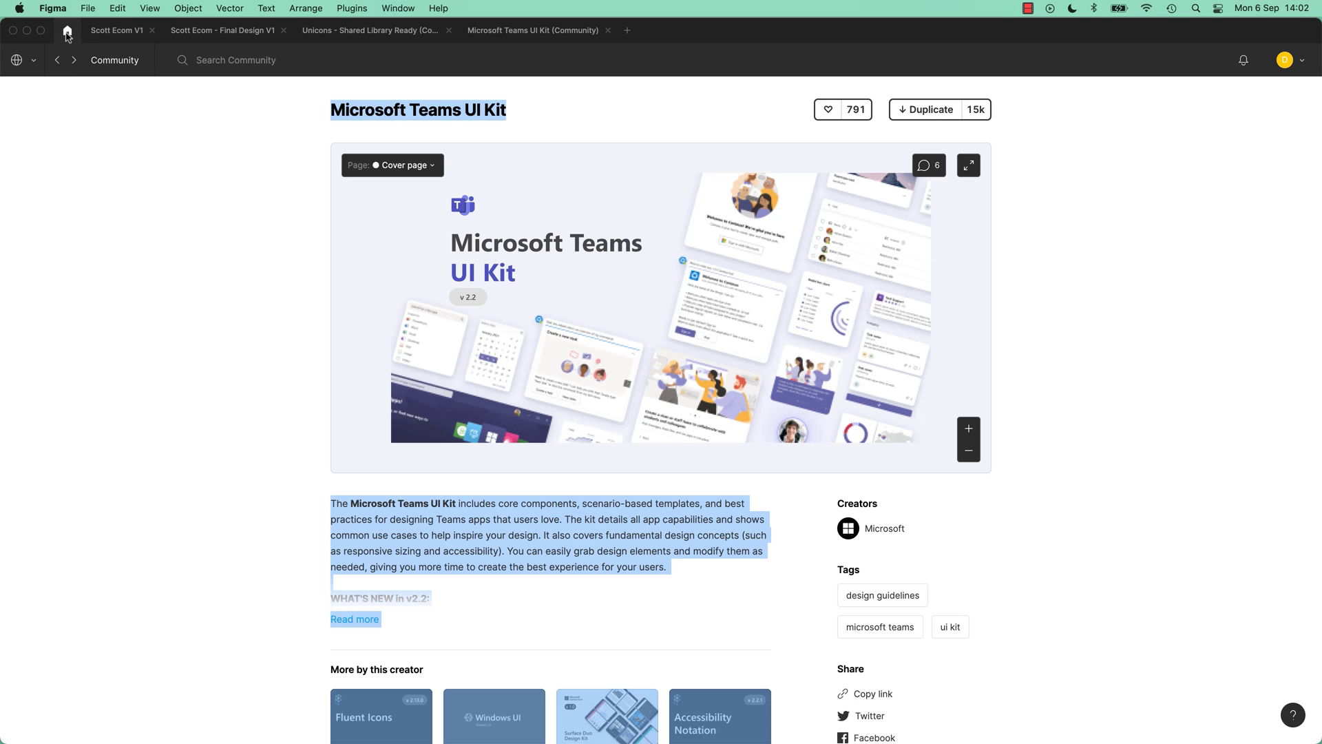
left_click(28, 61)
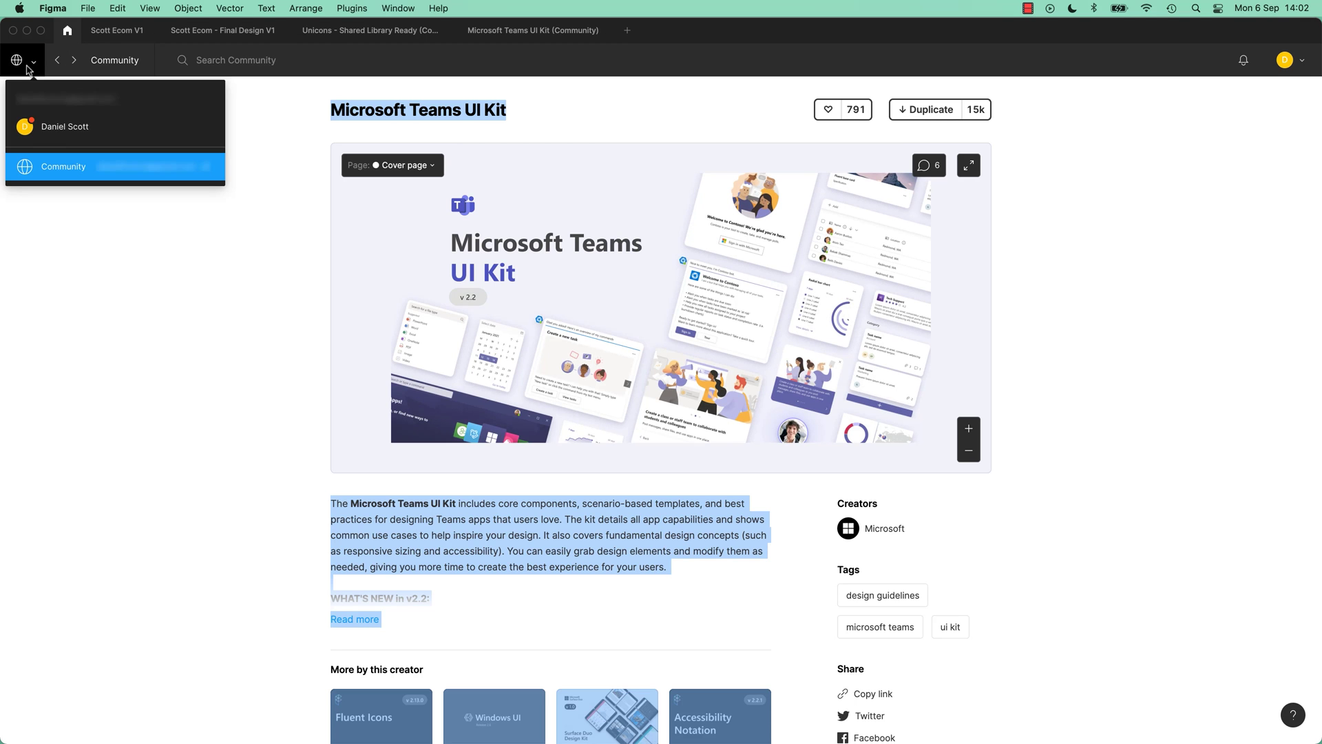
left_click(67, 137)
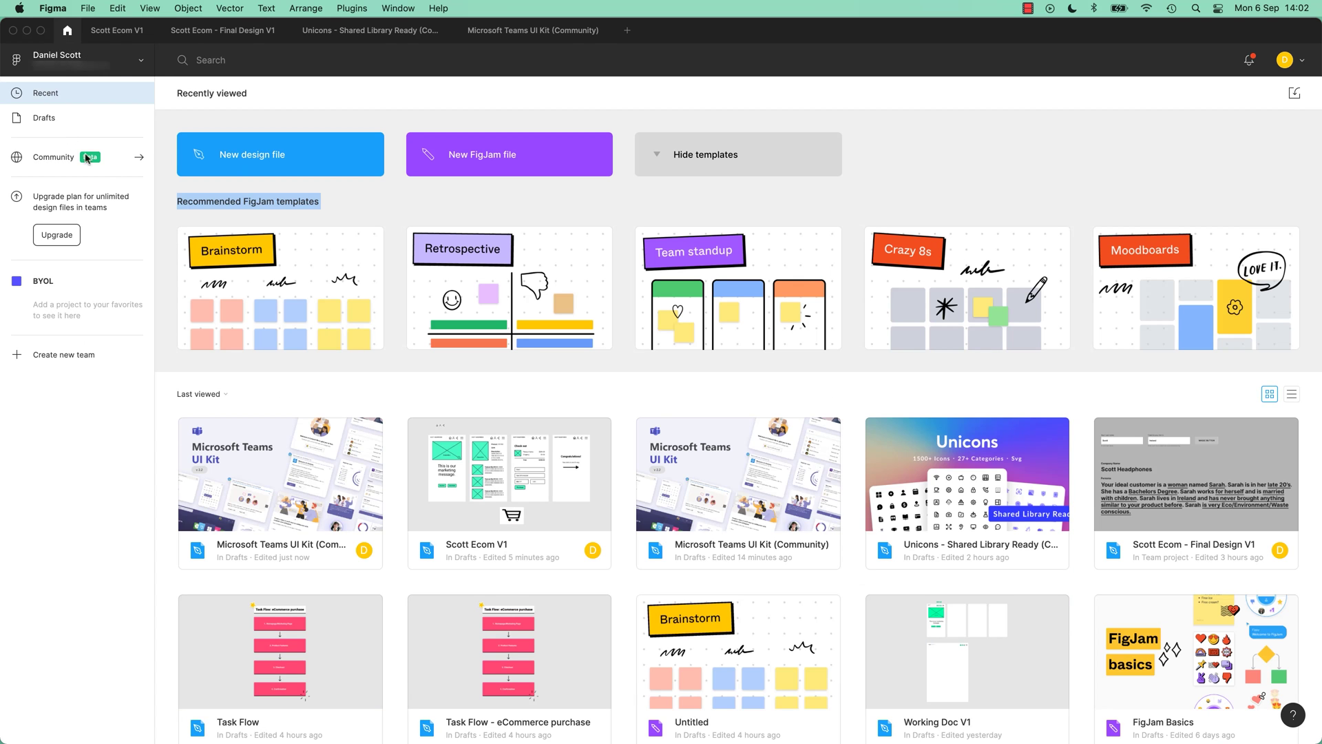
scroll(562, 448, "down", 3)
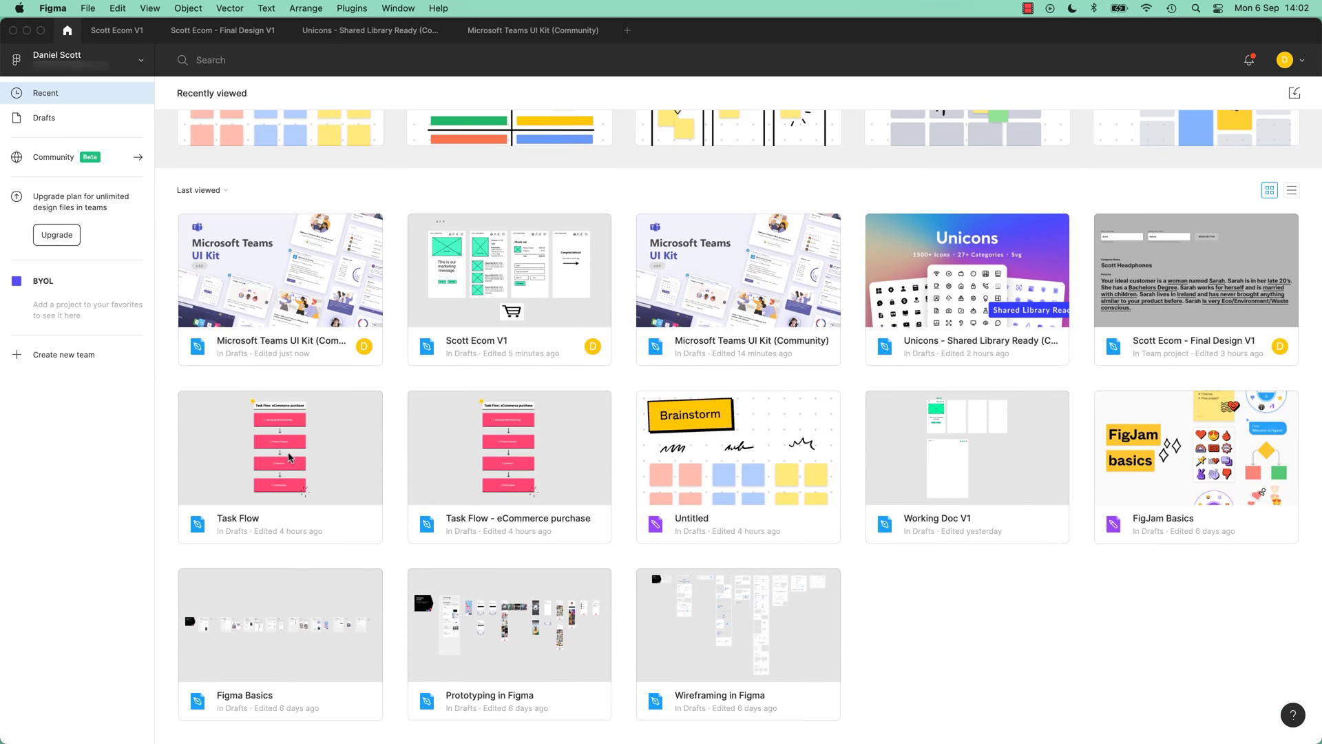
left_click(289, 458)
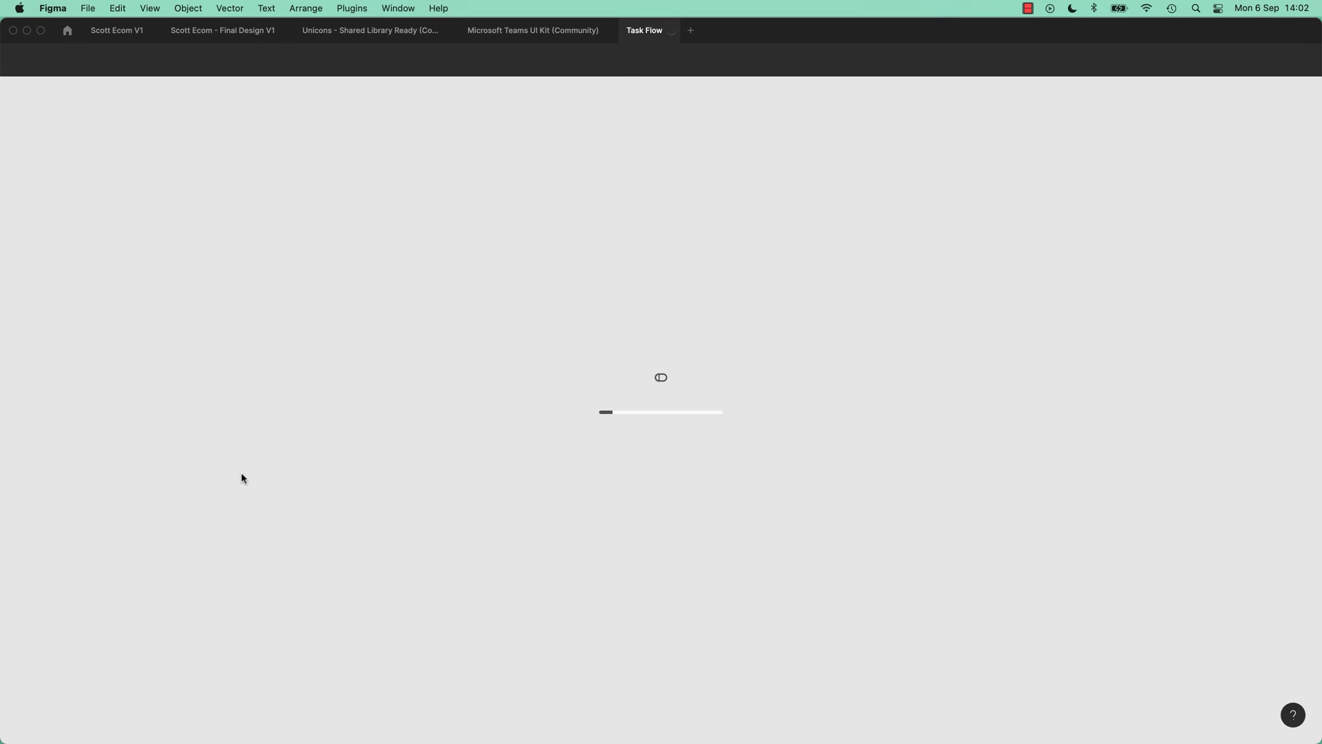
Start importing Task Flow.fig into Drafts, cancel, then select the whole task flow diagram.
left_click(69, 32)
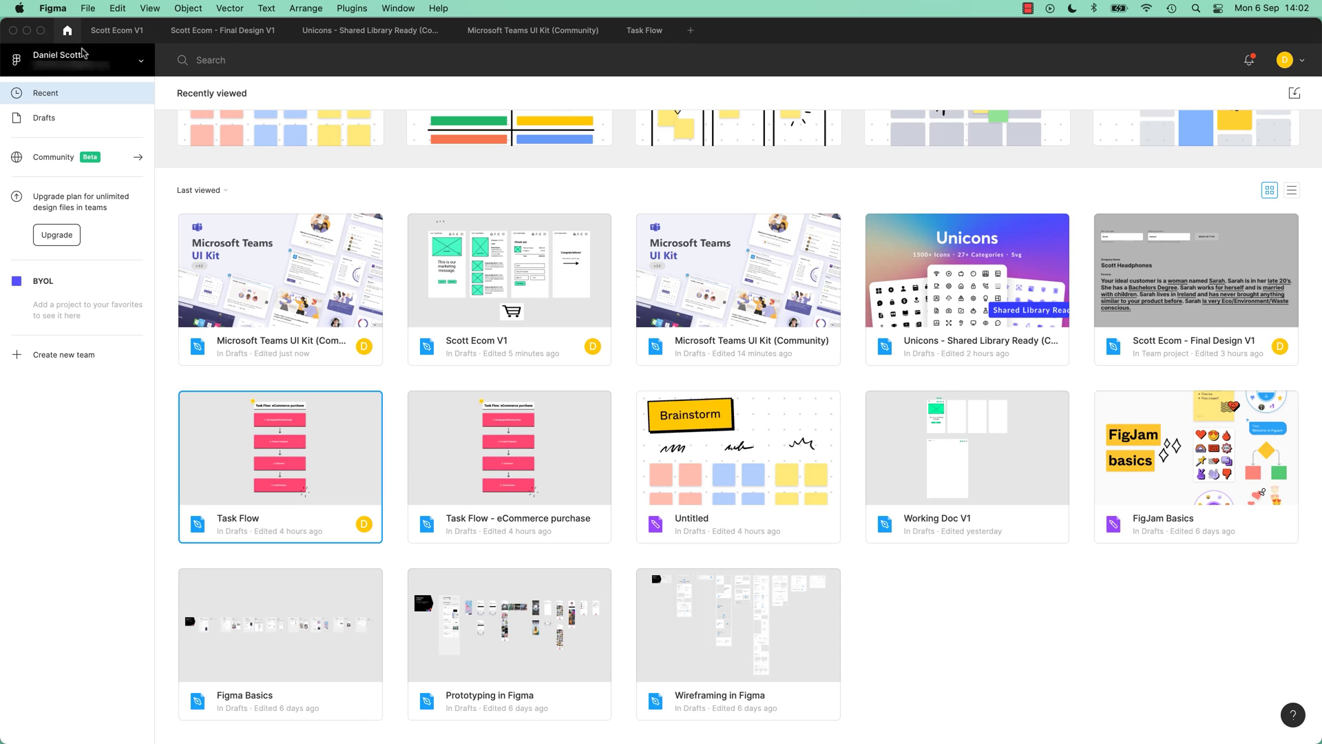
left_click(54, 120)
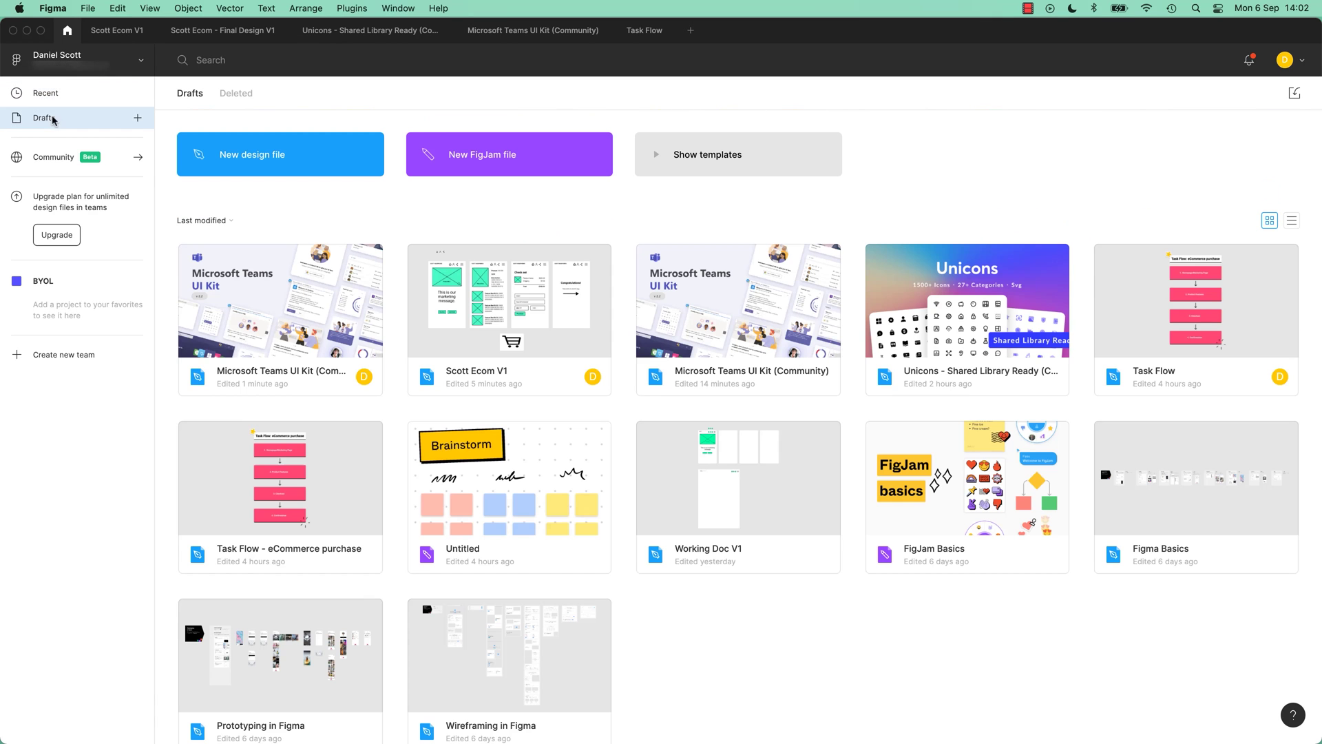
left_click(1294, 95)
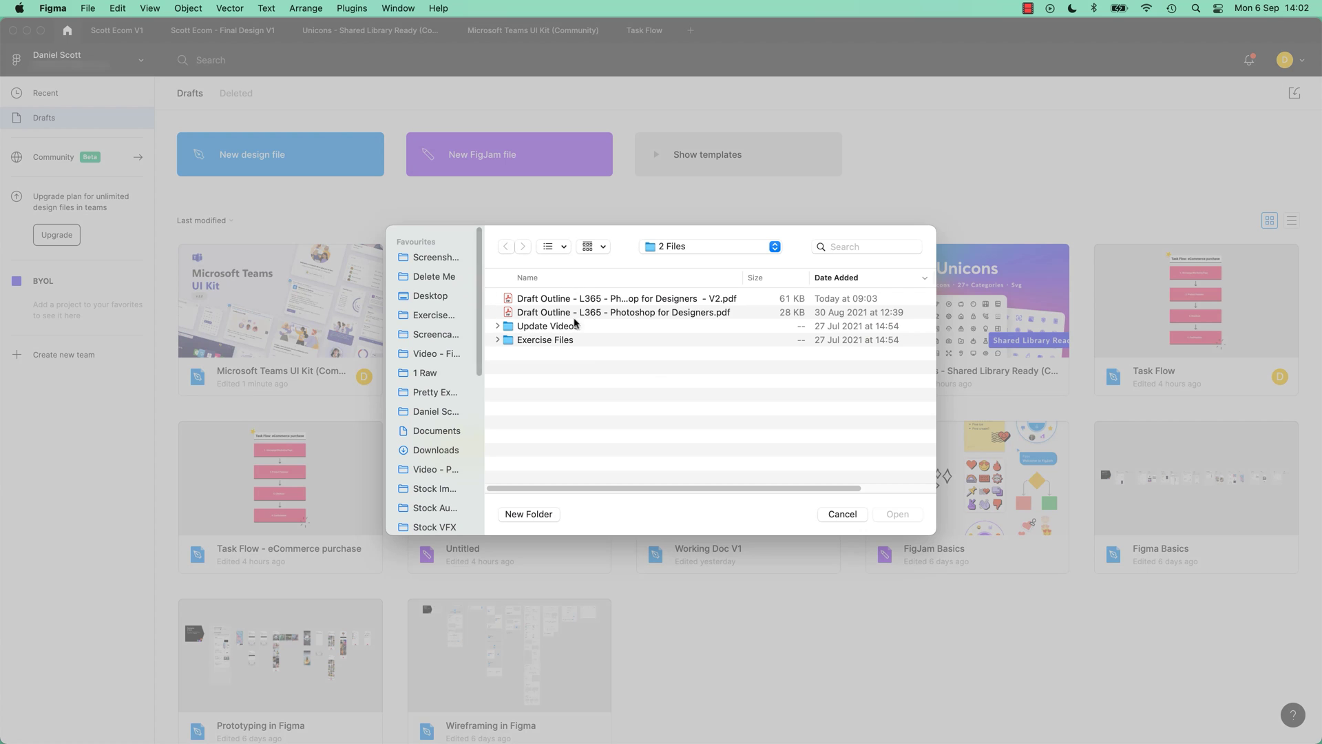
left_click(437, 315)
left_click(535, 354)
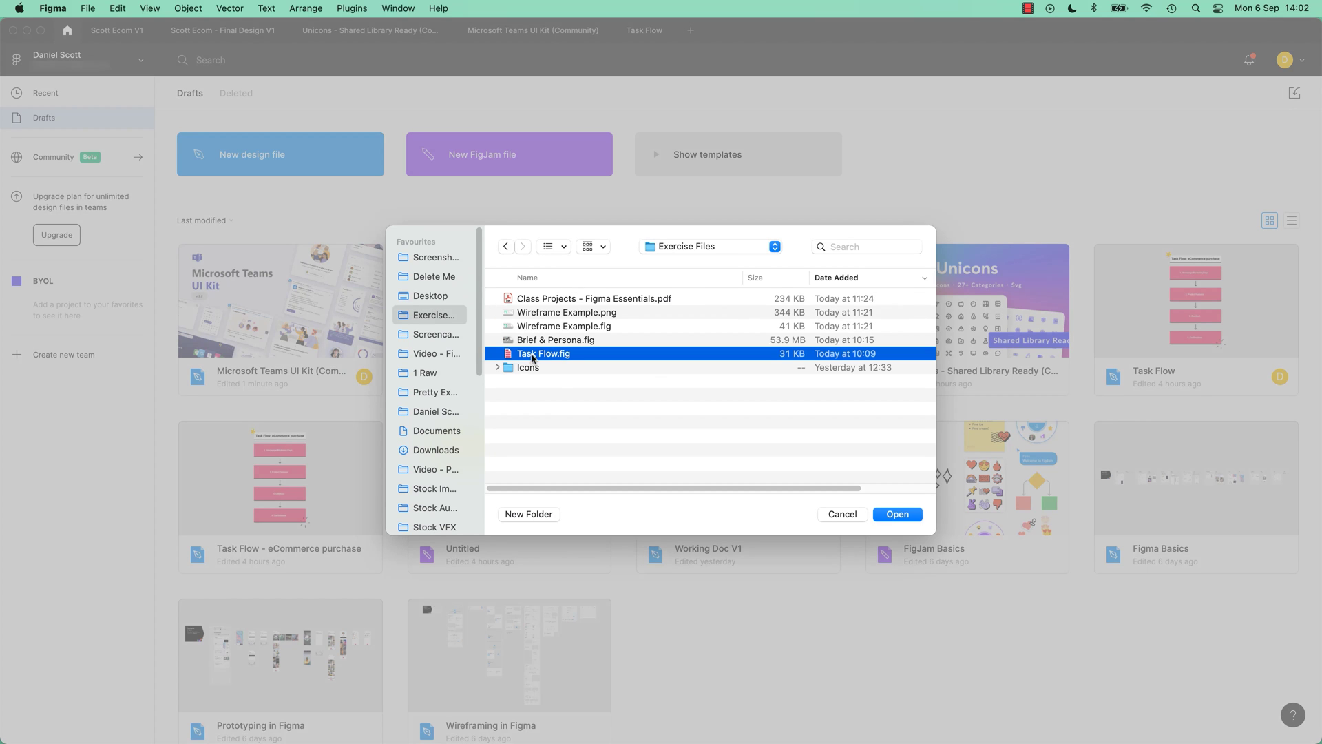
left_click(841, 515)
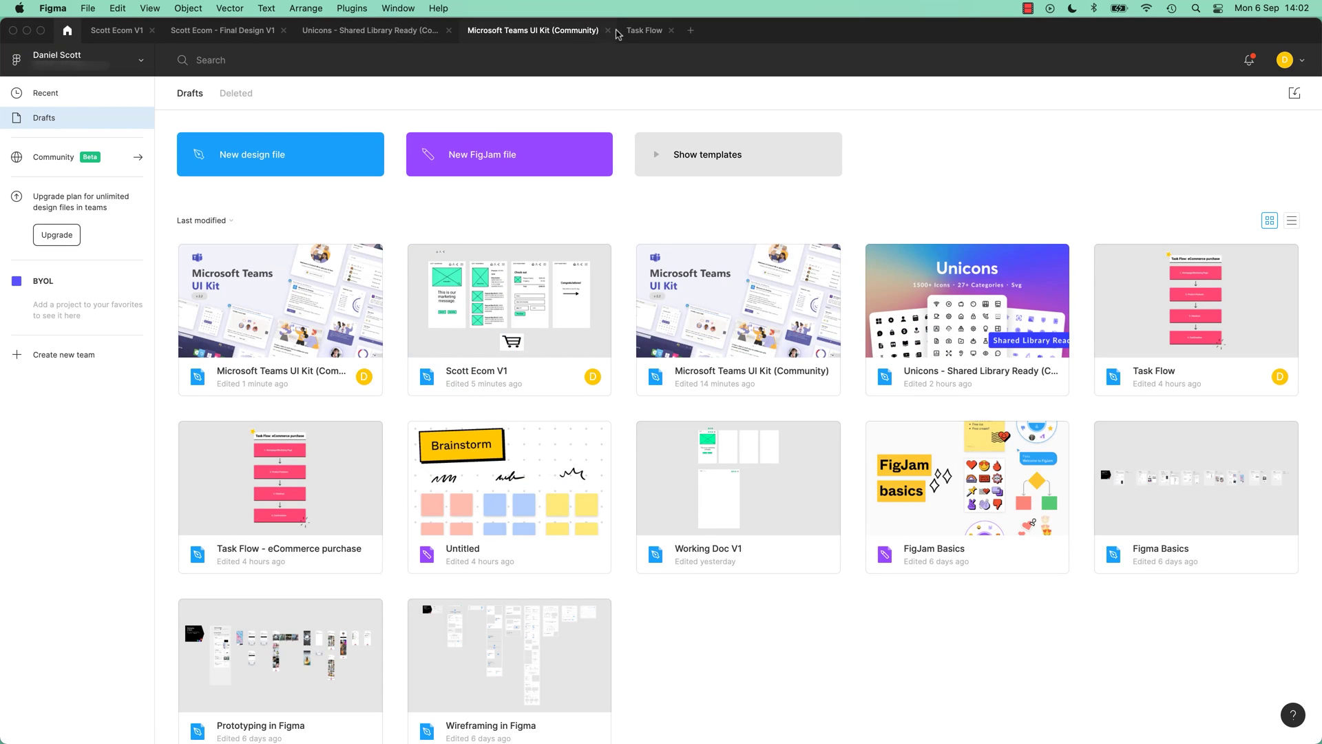
left_click(644, 30)
left_click_drag(370, 98, 900, 717)
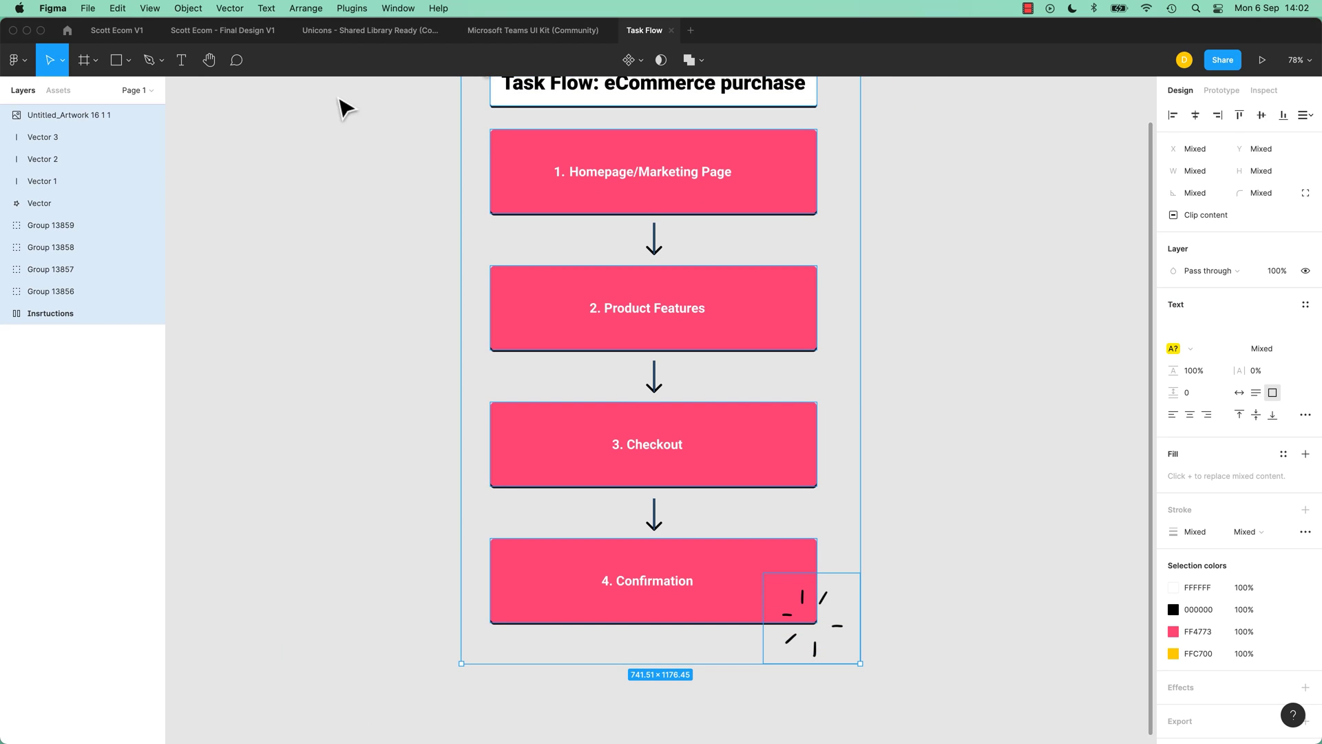
Paste the four-step eCommerce task flow into Scott Ecom V1, positioned right of the persona text.
left_click(671, 30)
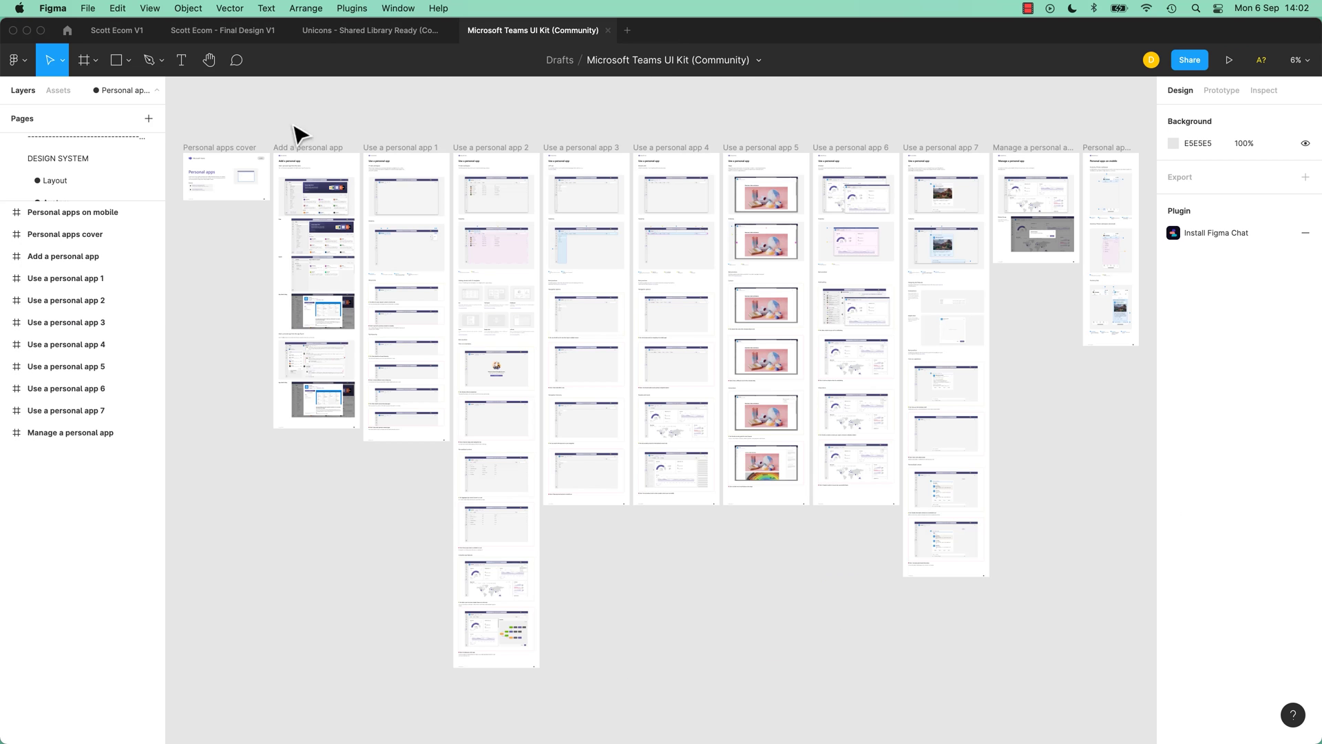
left_click(128, 32)
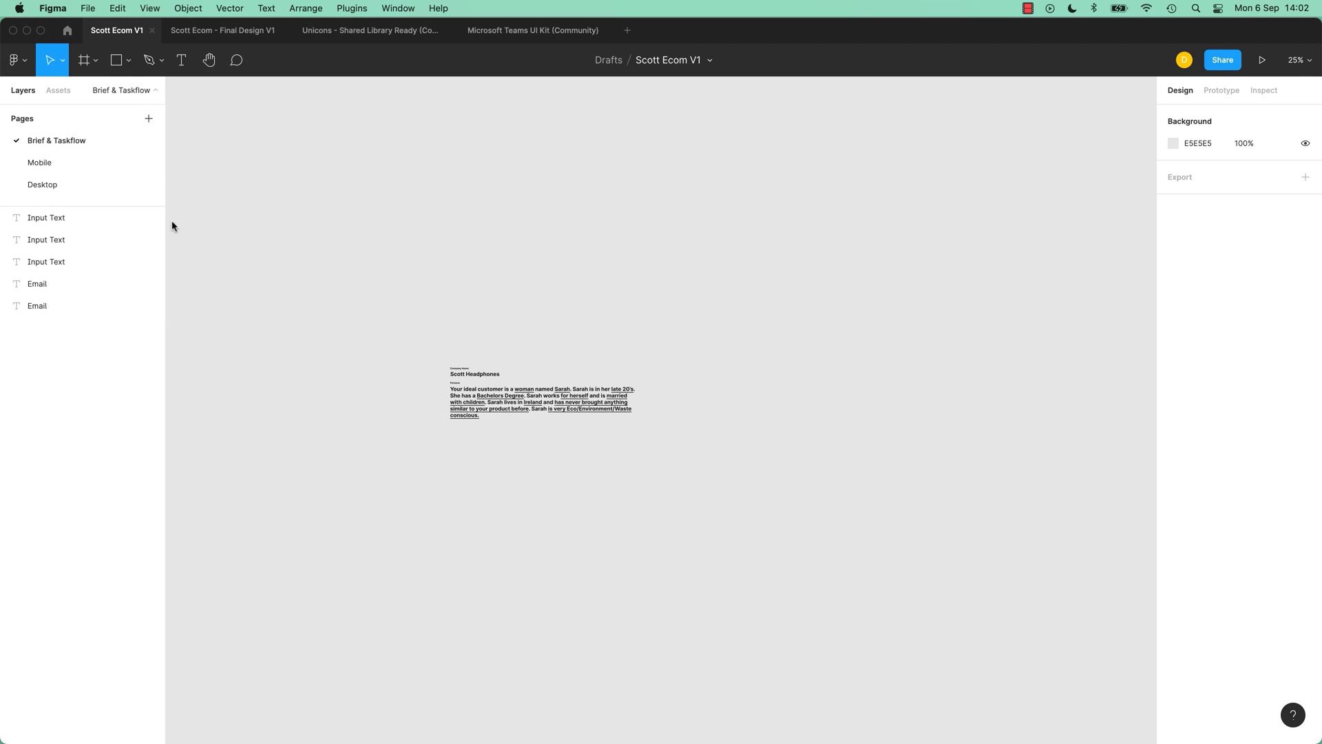
key("super+v")
left_click_drag(652, 396, 749, 389)
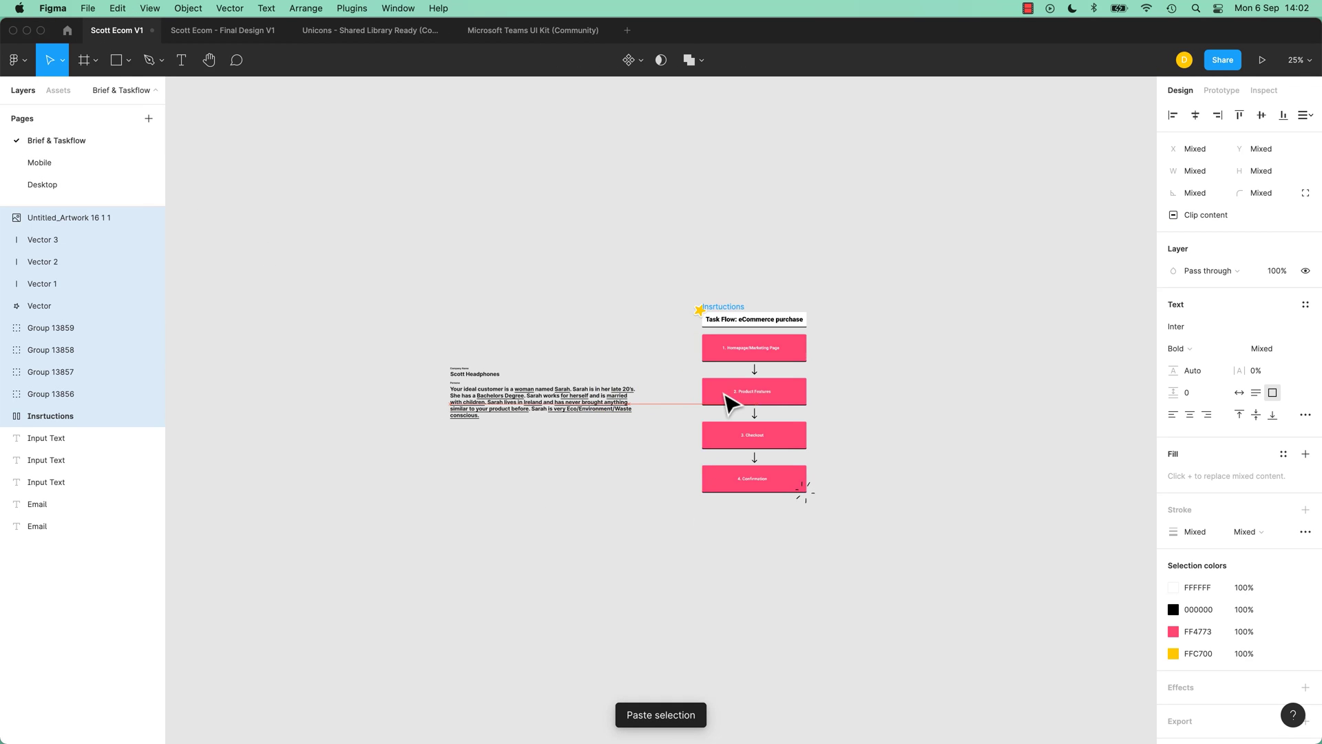
left_click_drag(366, 319, 647, 497)
left_click(637, 517)
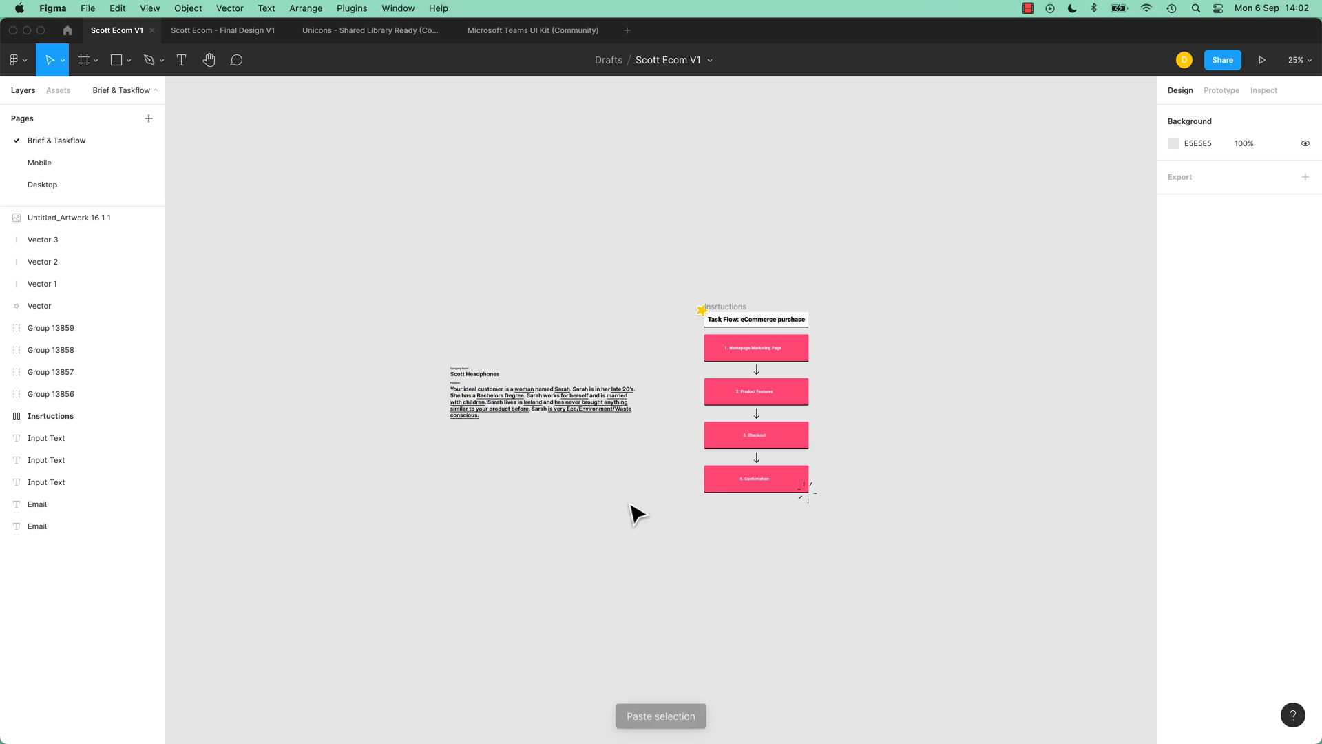